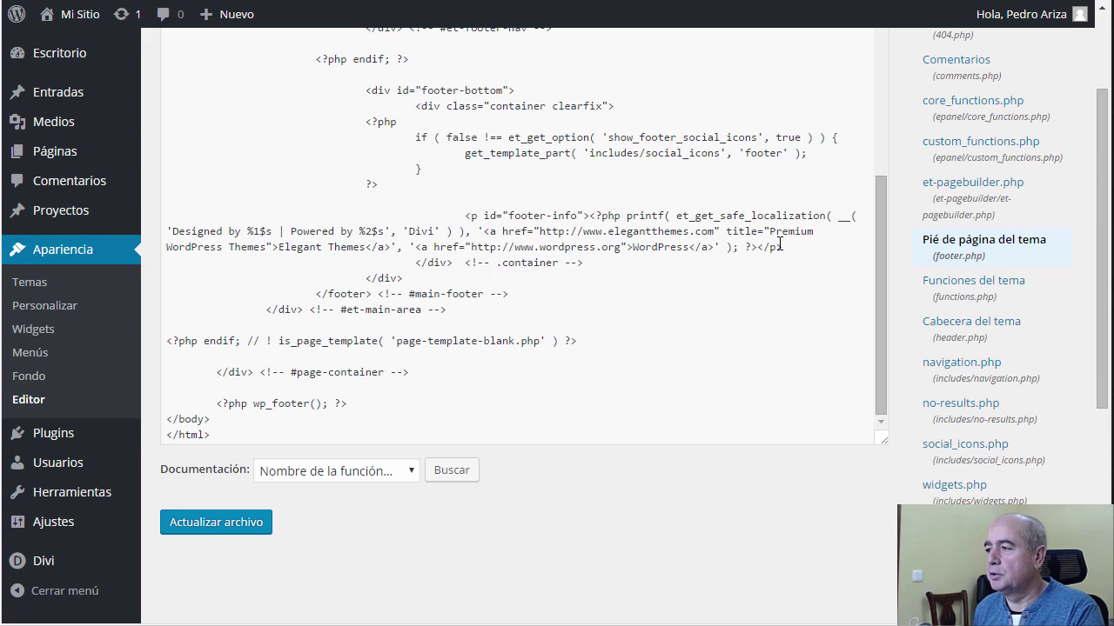
- Replace the footer-info paragraph in footer.php with the Copyright 2016 Mi Blog Al Instante notice and link, and save the file
{"action": "left_click_drag", "start_coordinate": [783, 247], "coordinate": [466, 217]}
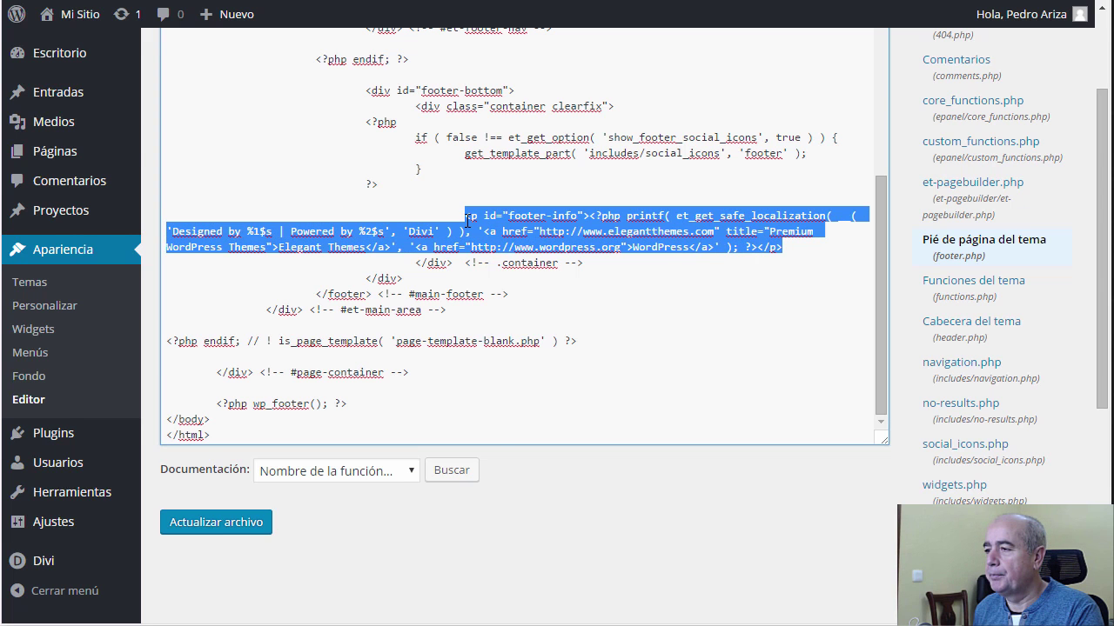
{"action": "right_click", "coordinate": [513, 228]}
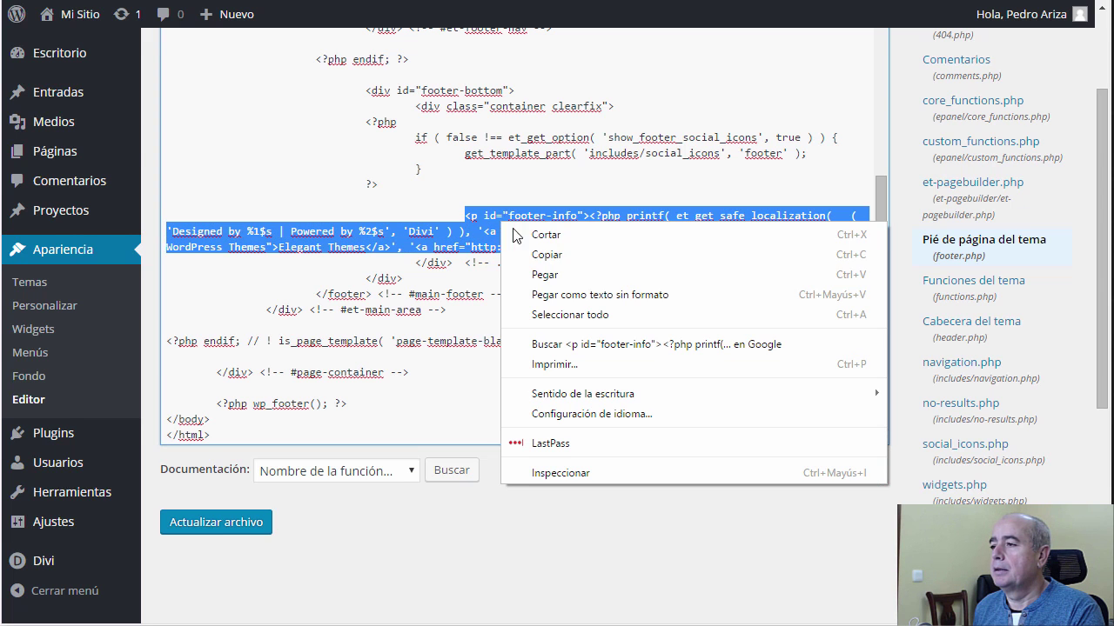
{"action": "left_click", "coordinate": [570, 275]}
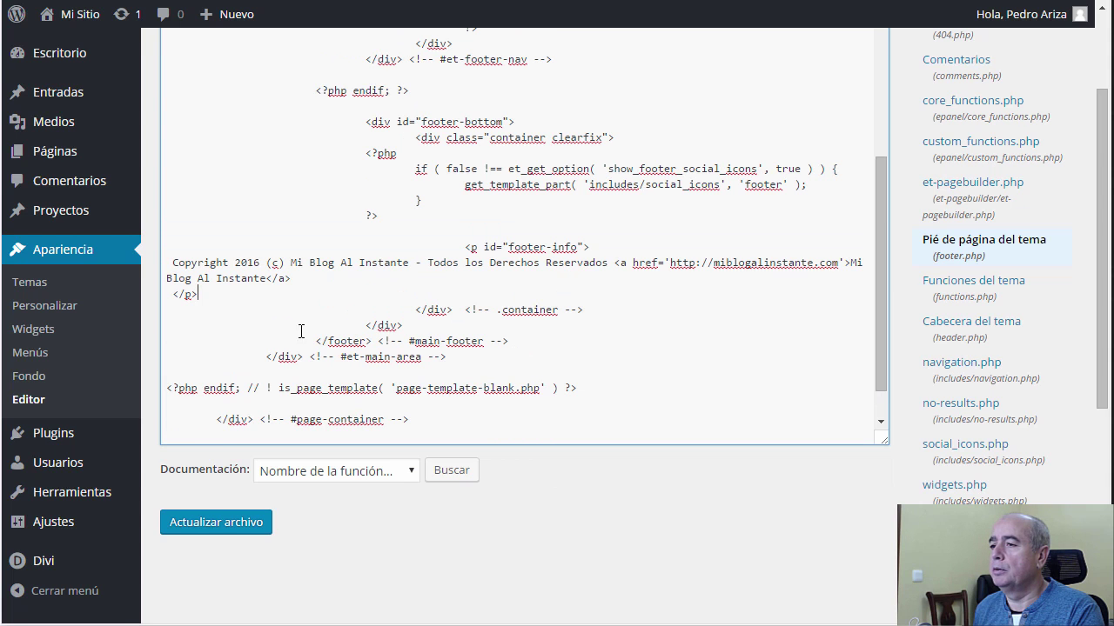
{"action": "left_click", "coordinate": [209, 530]}
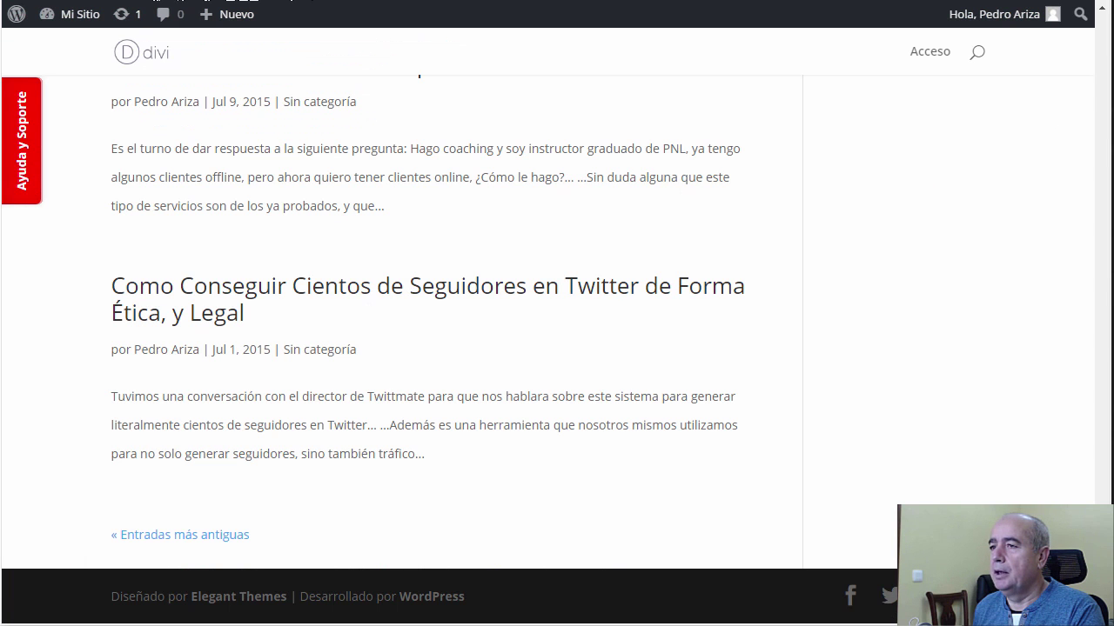
{"action": "left_click", "coordinate": [128, 14]}
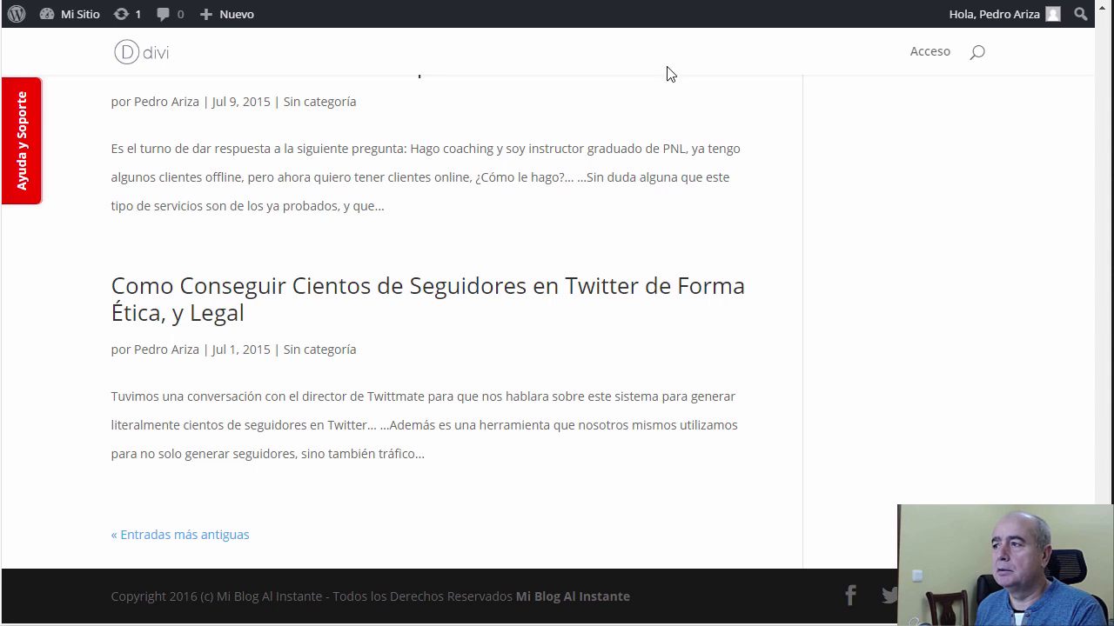
- Update the Divi theme to version 2.6.4.4 and check the credit line in the site's footer
{"action": "left_click", "coordinate": [651, 2]}
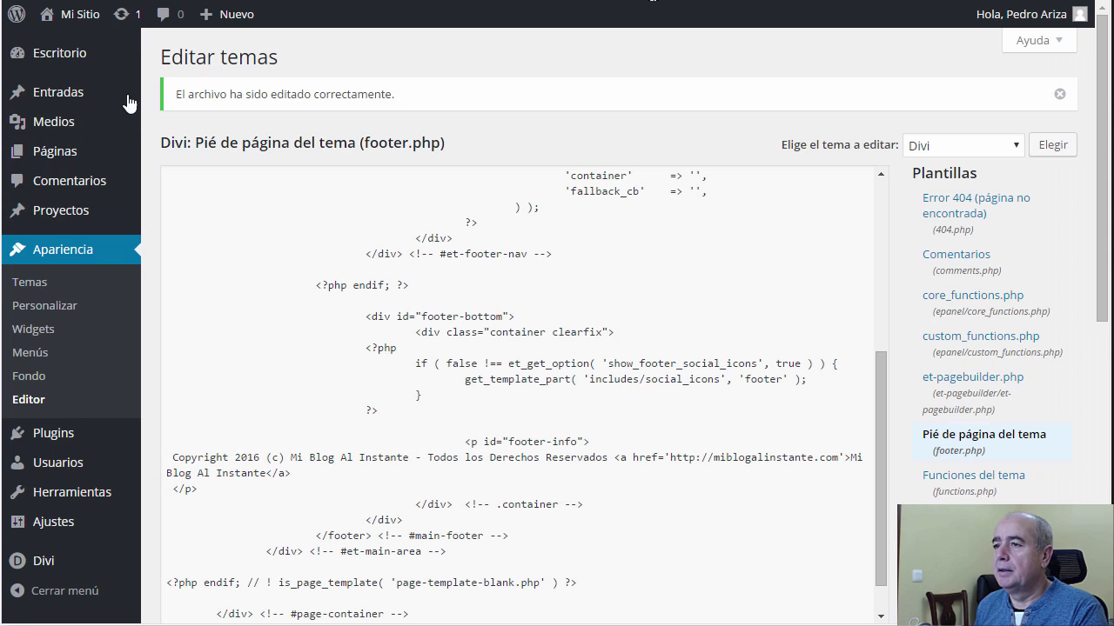
{"action": "left_click", "coordinate": [127, 21]}
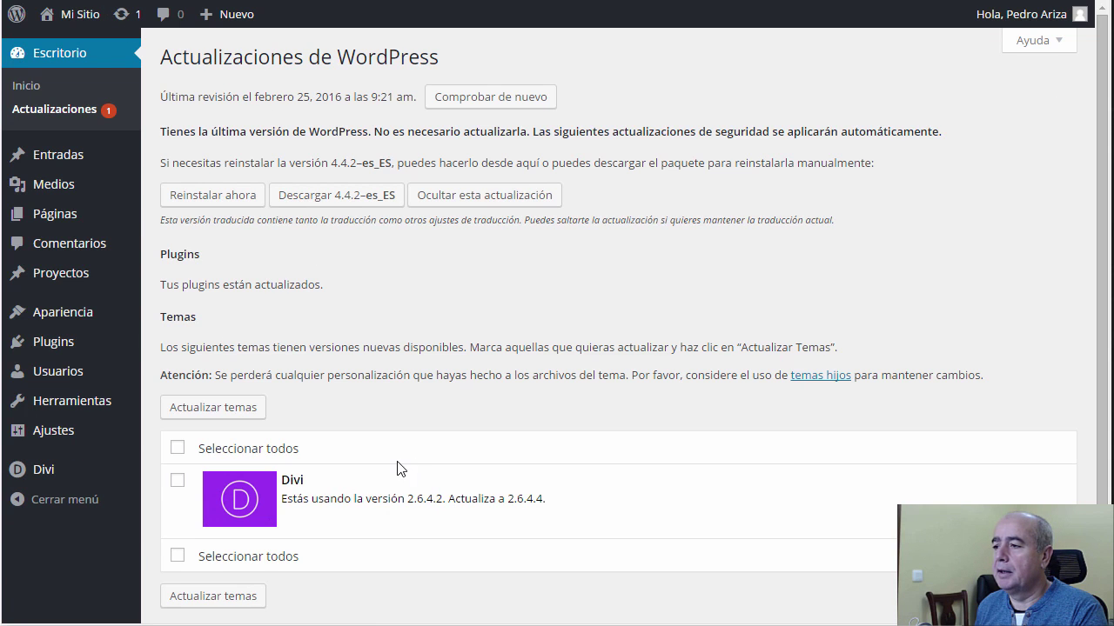
{"action": "scroll", "coordinate": [398, 469], "scroll_direction": "down", "scroll_amount": 1}
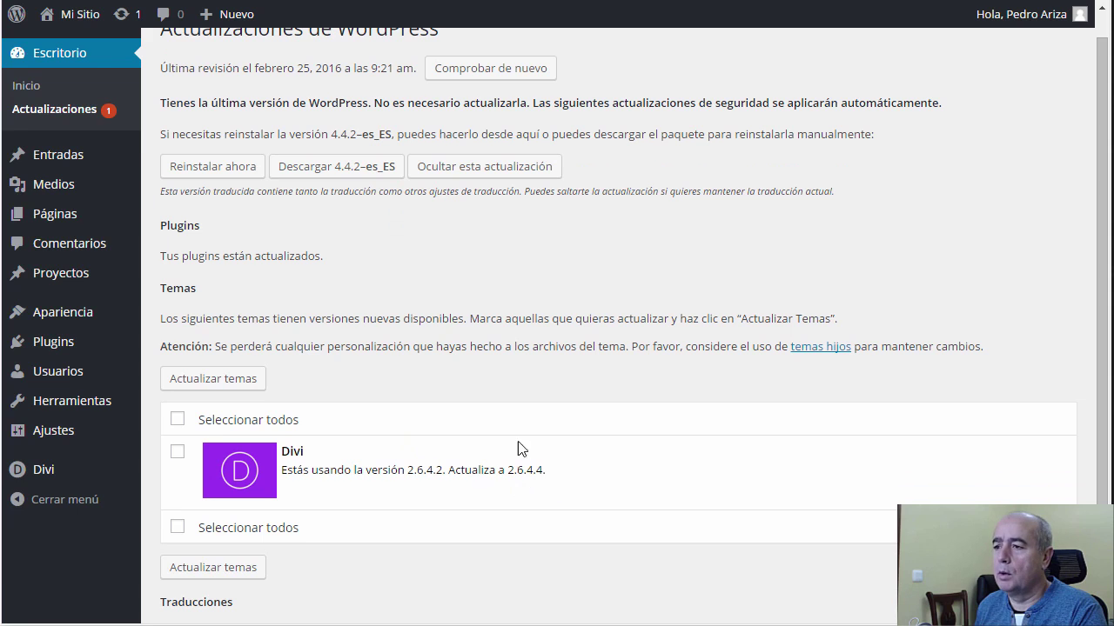
{"action": "left_click", "coordinate": [177, 419]}
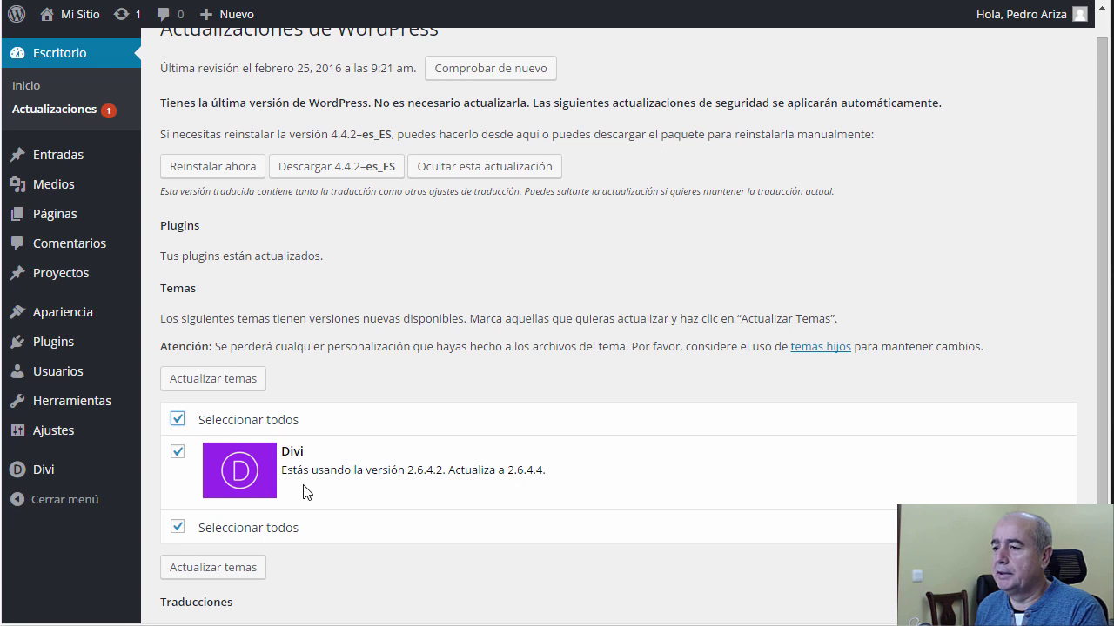
{"action": "left_click", "coordinate": [202, 380]}
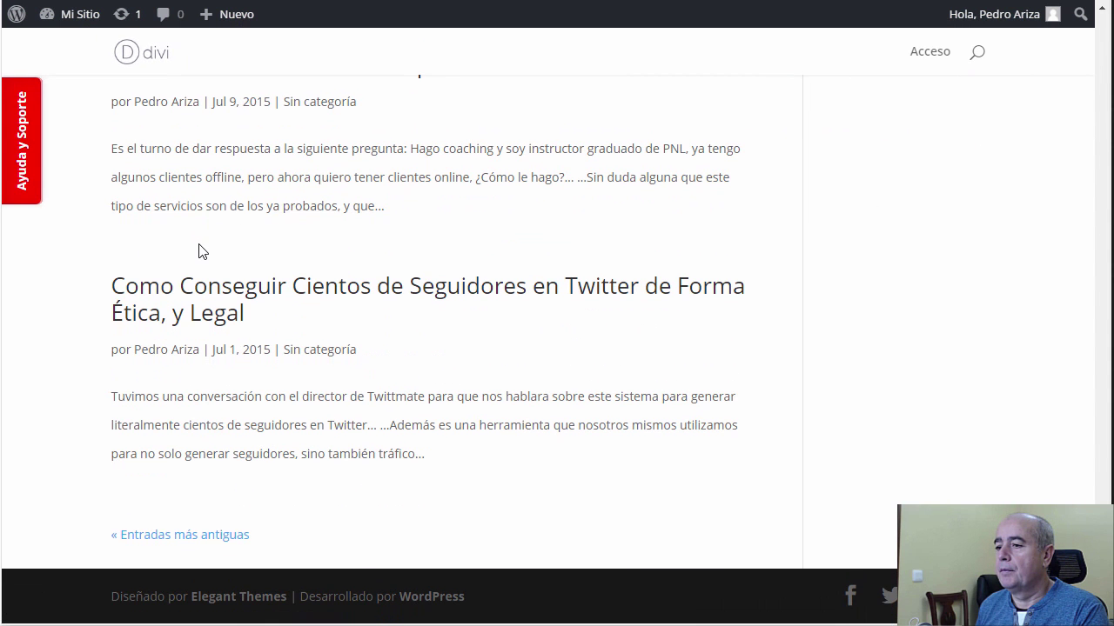
{"action": "left_click_drag", "start_coordinate": [119, 601], "coordinate": [458, 601]}
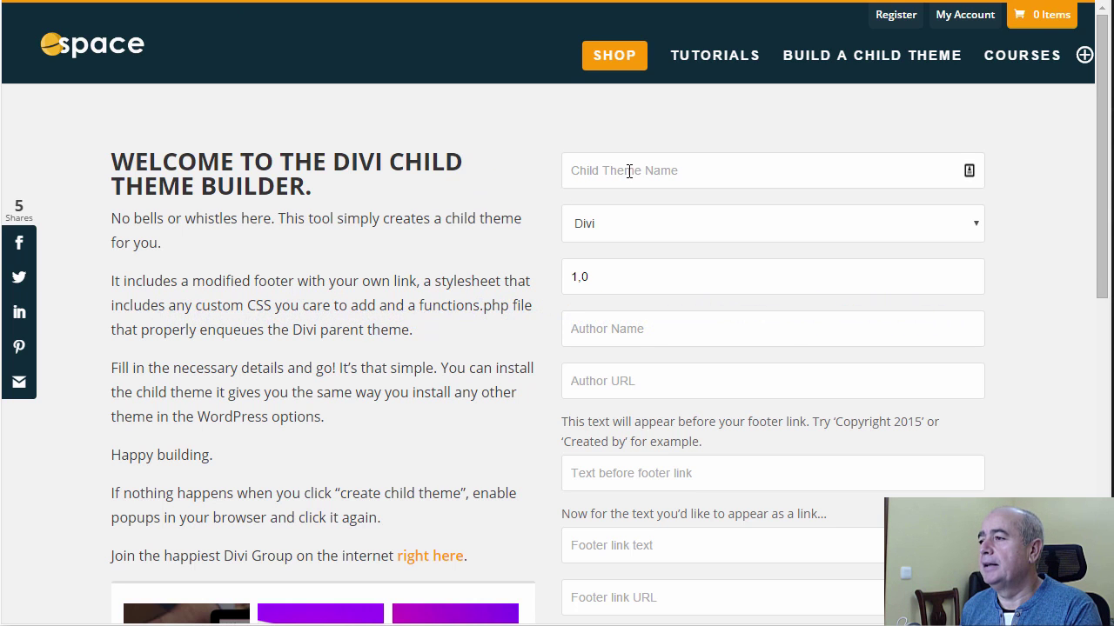
- In the online Divi Child Theme Builder form, name the child theme "Divi-Mi blog"
{"action": "scroll", "coordinate": [617, 174], "scroll_direction": "down", "scroll_amount": 2}
{"action": "scroll", "coordinate": [617, 174], "scroll_direction": "up", "scroll_amount": 2}
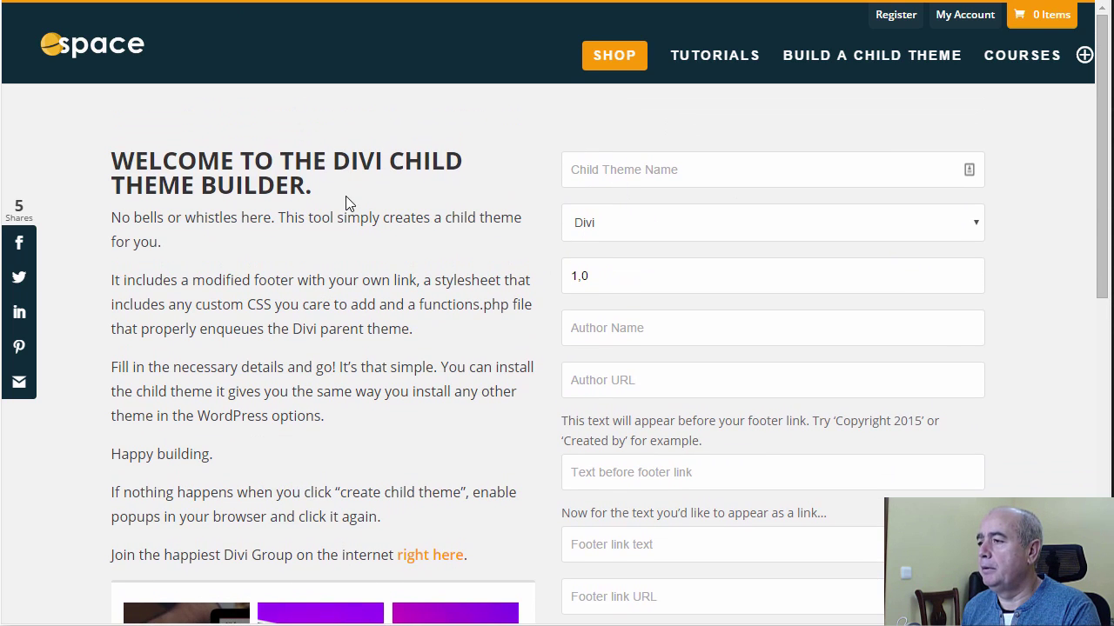
{"action": "left_click", "coordinate": [642, 170]}
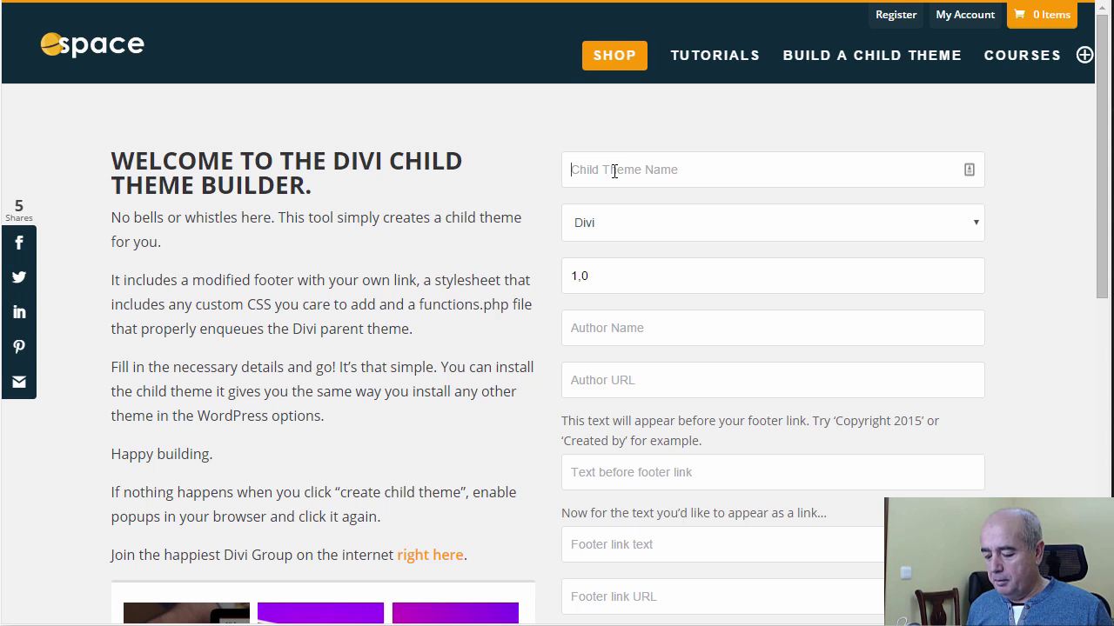
{"action": "type", "text": "Divi"}
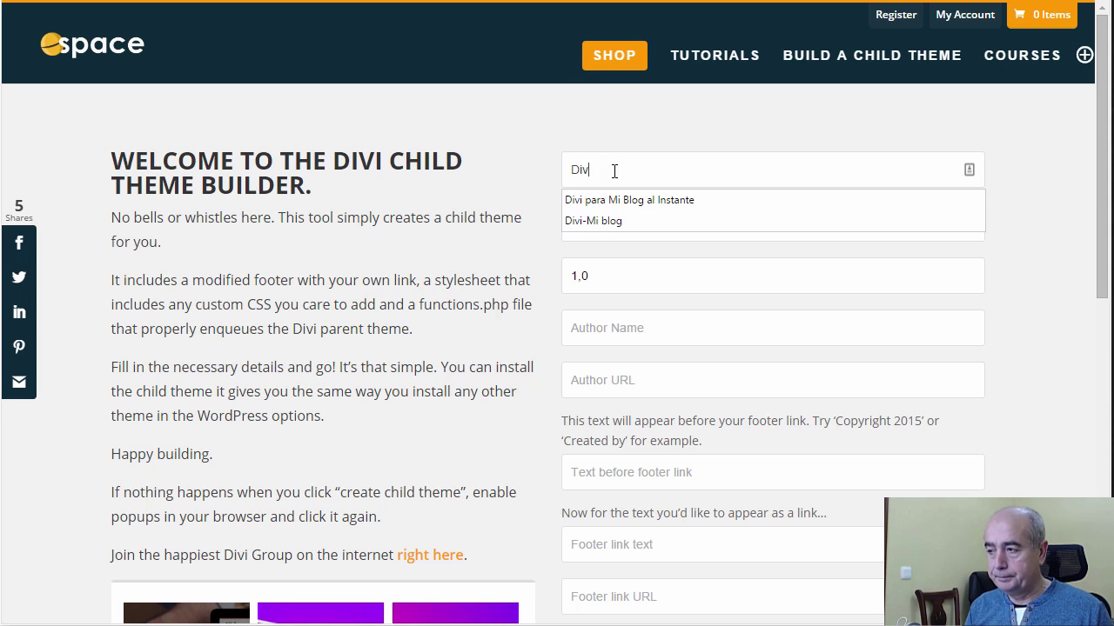
{"action": "left_click", "coordinate": [618, 221]}
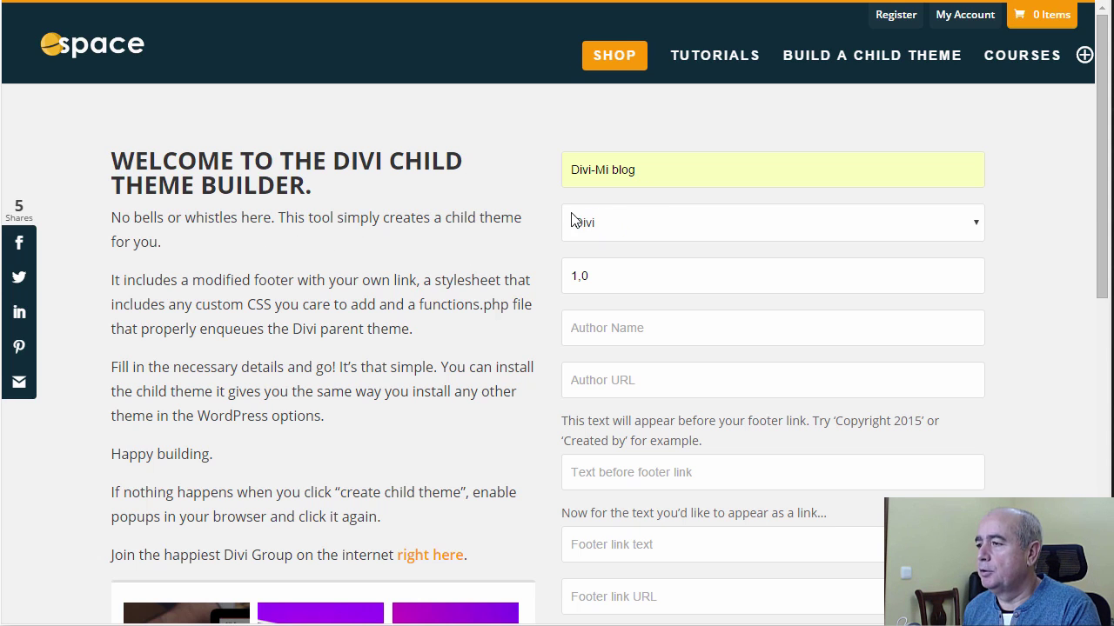
- Set the child theme's version number to 1
{"action": "scroll", "coordinate": [704, 258], "scroll_direction": "down", "scroll_amount": 1}
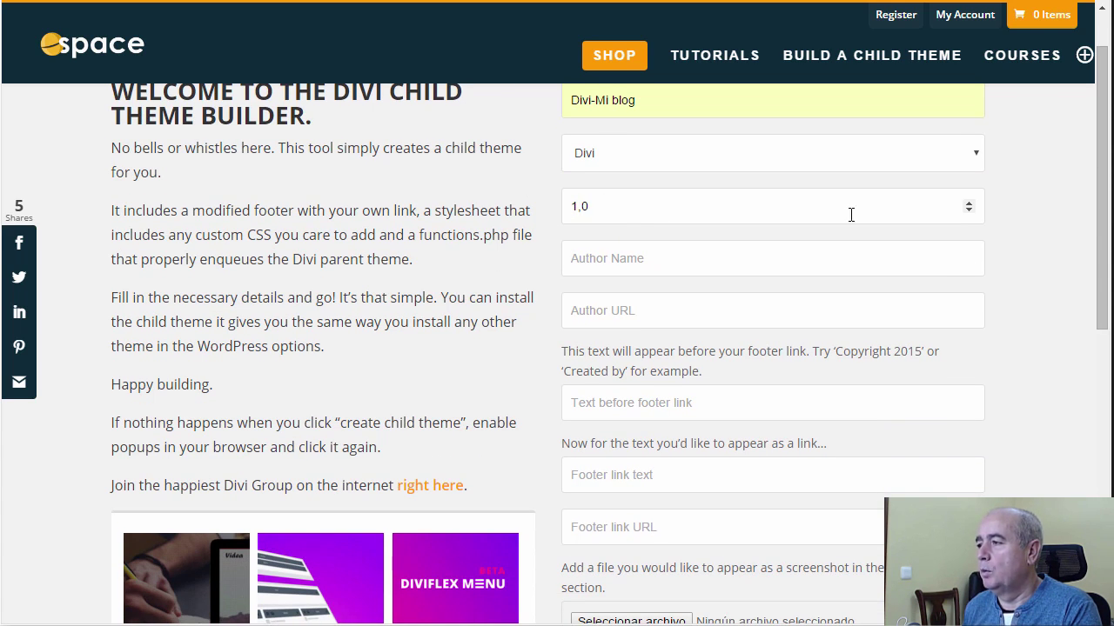
{"action": "left_click", "coordinate": [970, 204]}
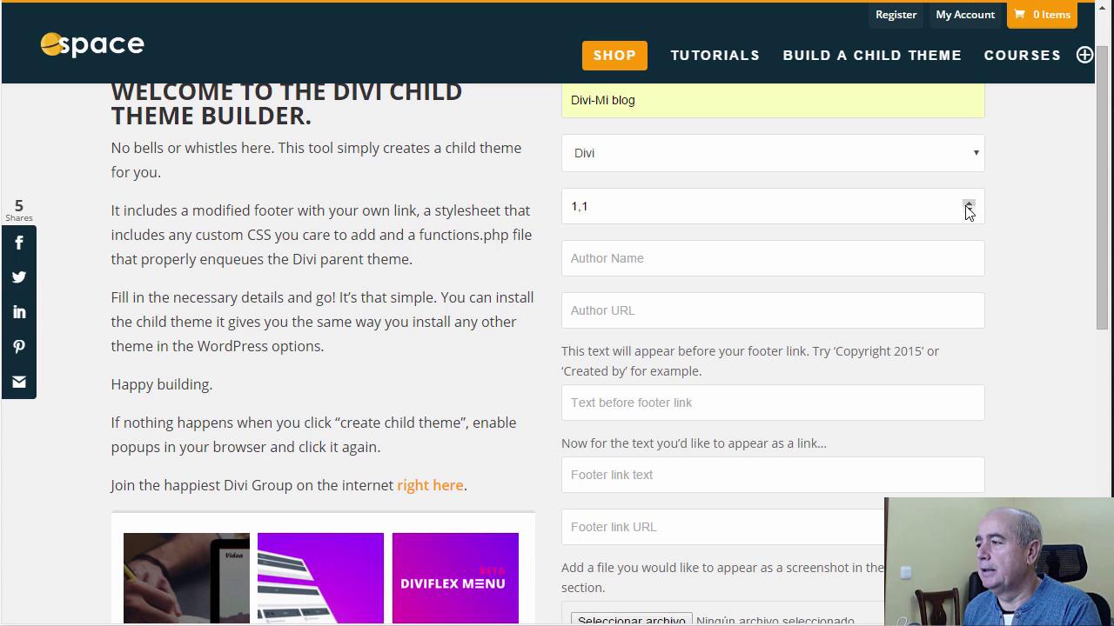
{"action": "left_click", "coordinate": [970, 211]}
{"action": "left_click", "coordinate": [970, 212]}
{"action": "left_click", "coordinate": [970, 212]}
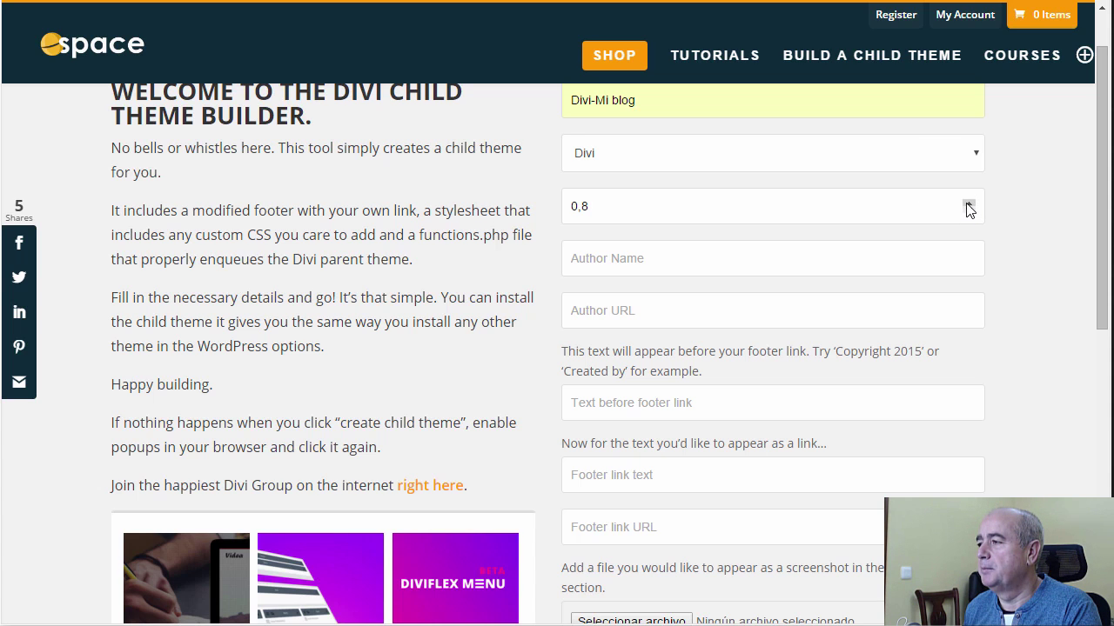
{"action": "left_click", "coordinate": [970, 204]}
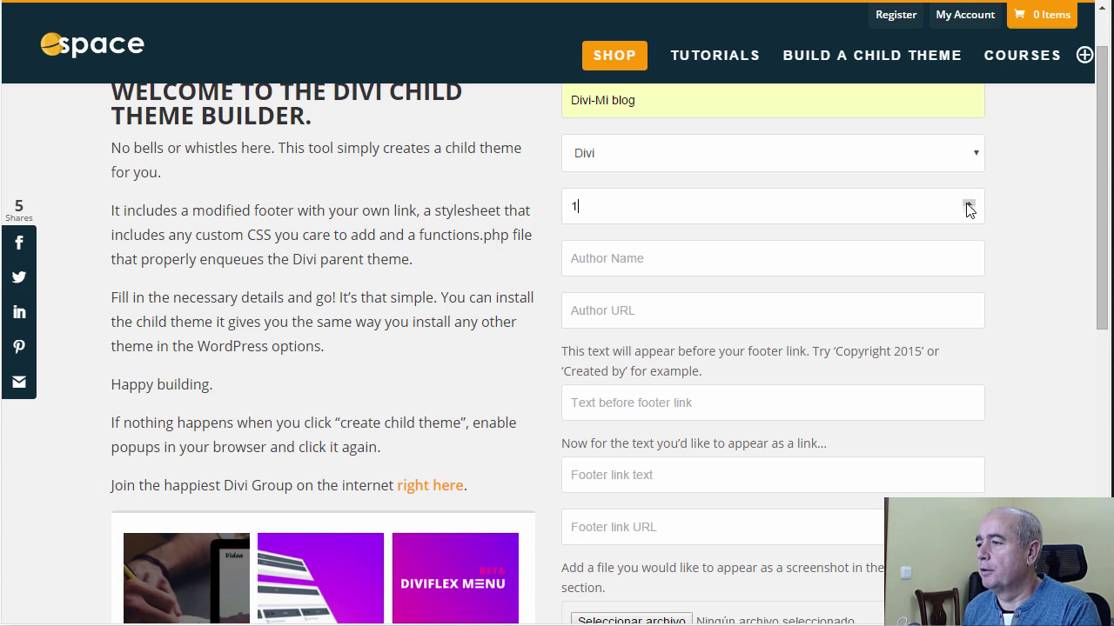
{"action": "left_click", "coordinate": [749, 206]}
{"action": "left_click", "coordinate": [601, 265]}
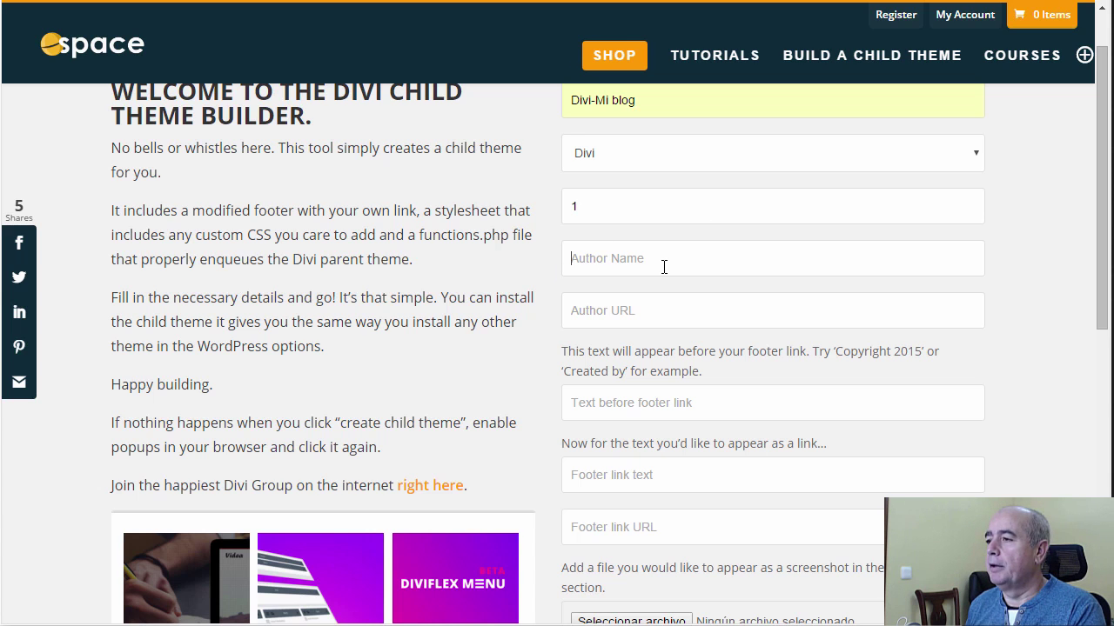
{"action": "type", "text": "Pedro"}
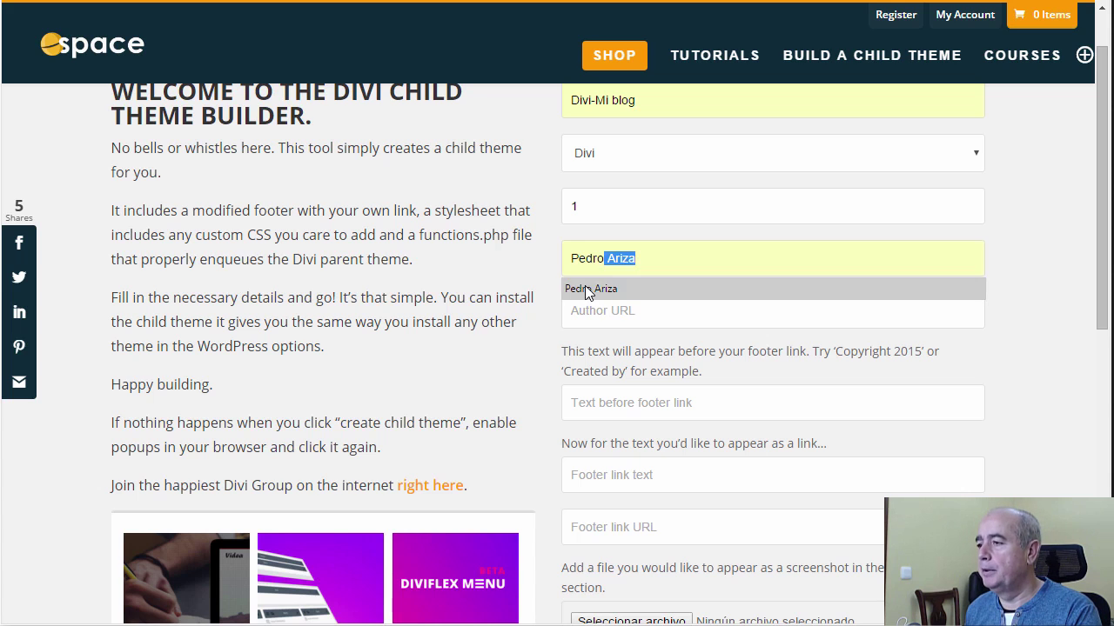
{"action": "left_click", "coordinate": [584, 288]}
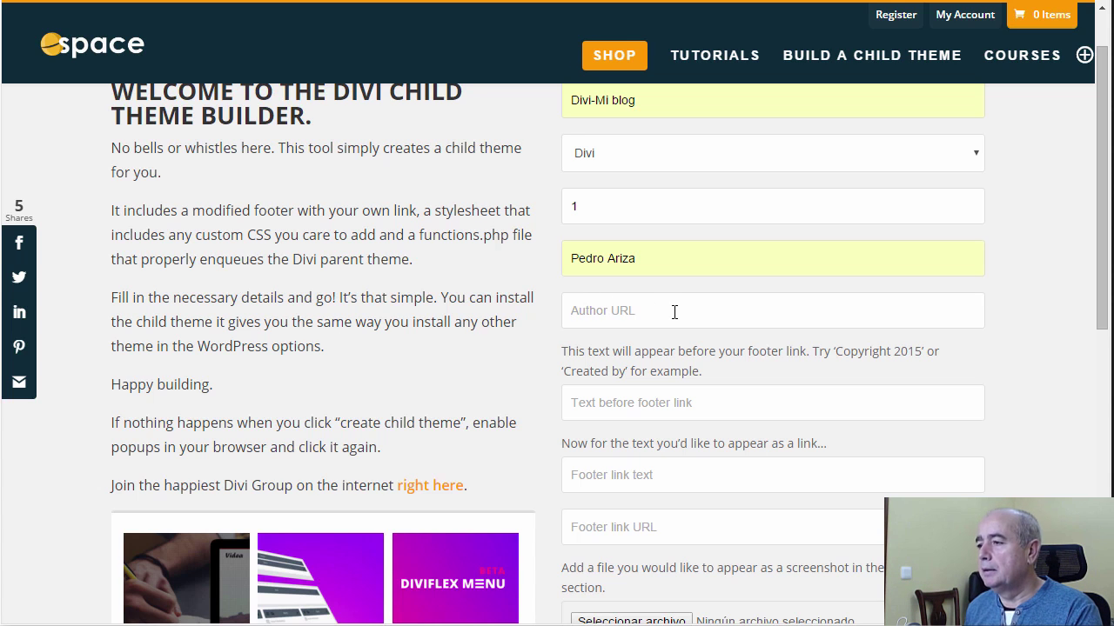
{"action": "type", "text": "http://miblogalinstante.com"}
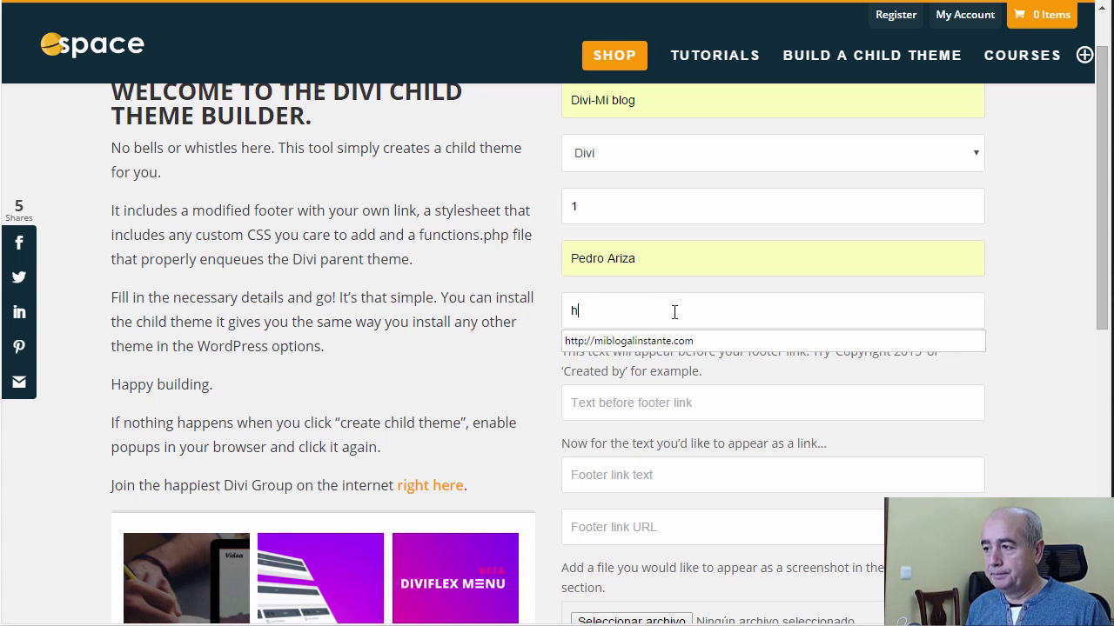
{"action": "left_click", "coordinate": [612, 341]}
- Copy "Copyright 2016 (c) Mi Blog Al Instante - Todos los Derechos Reservados" from Notepad into the form as the text before the footer link
{"action": "scroll", "coordinate": [561, 371], "scroll_direction": "down", "scroll_amount": 2}
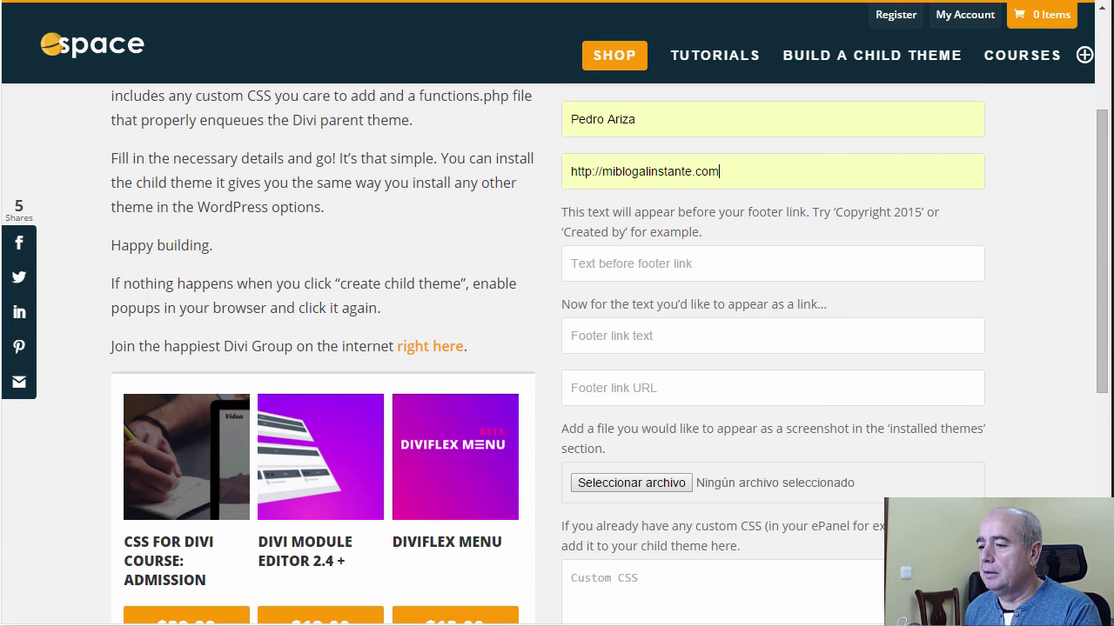
{"action": "key", "text": "alt+Tab"}
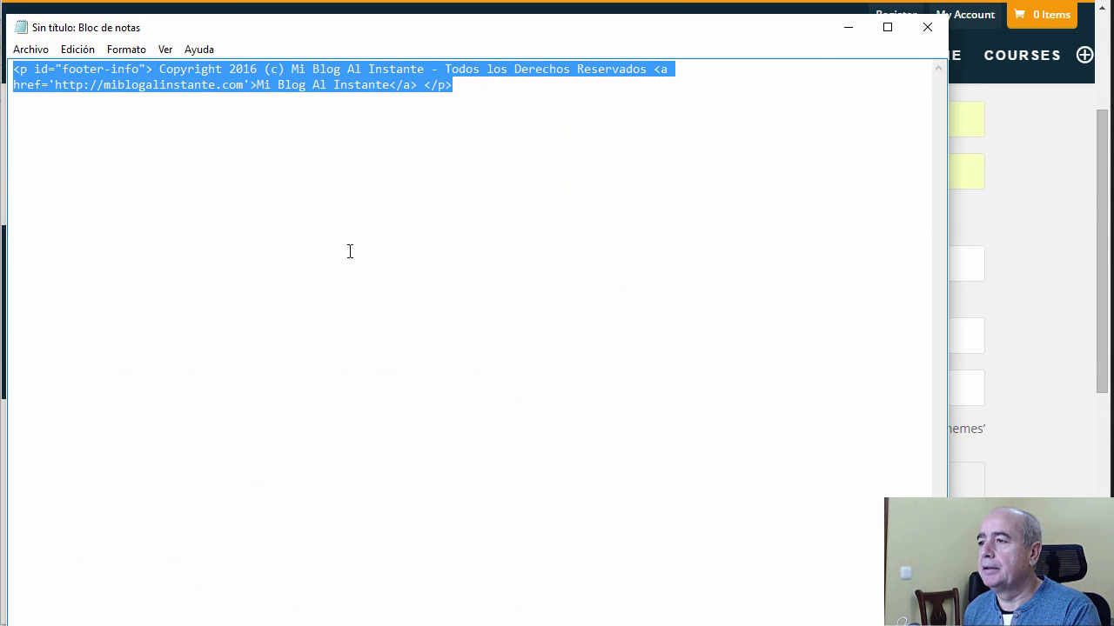
{"action": "left_click", "coordinate": [348, 249]}
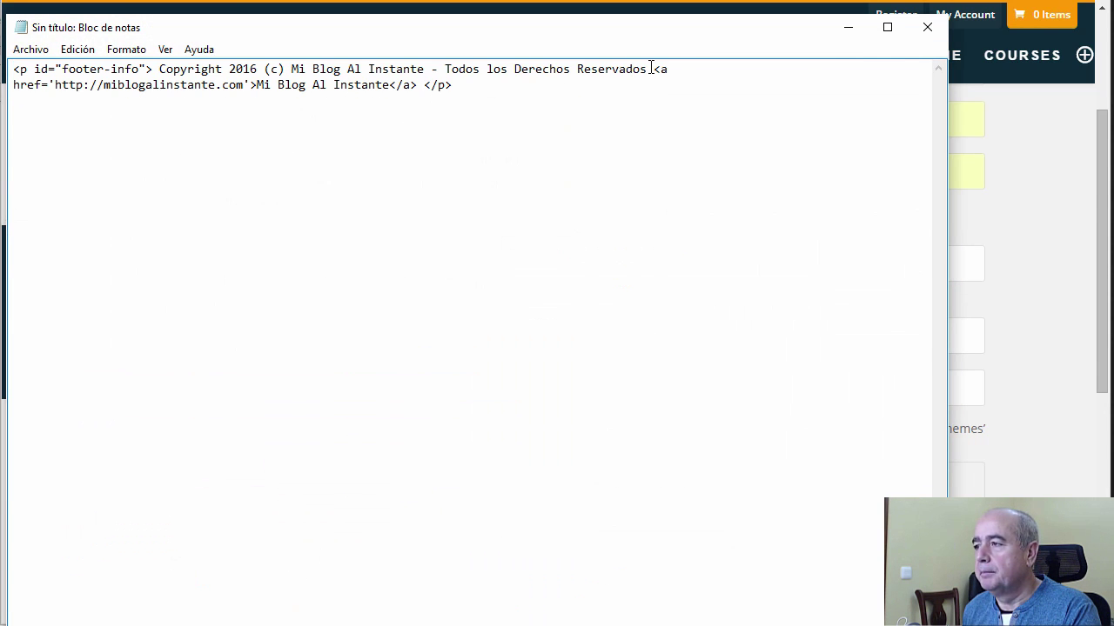
{"action": "left_click_drag", "start_coordinate": [651, 68], "coordinate": [162, 68]}
{"action": "right_click", "coordinate": [185, 60]}
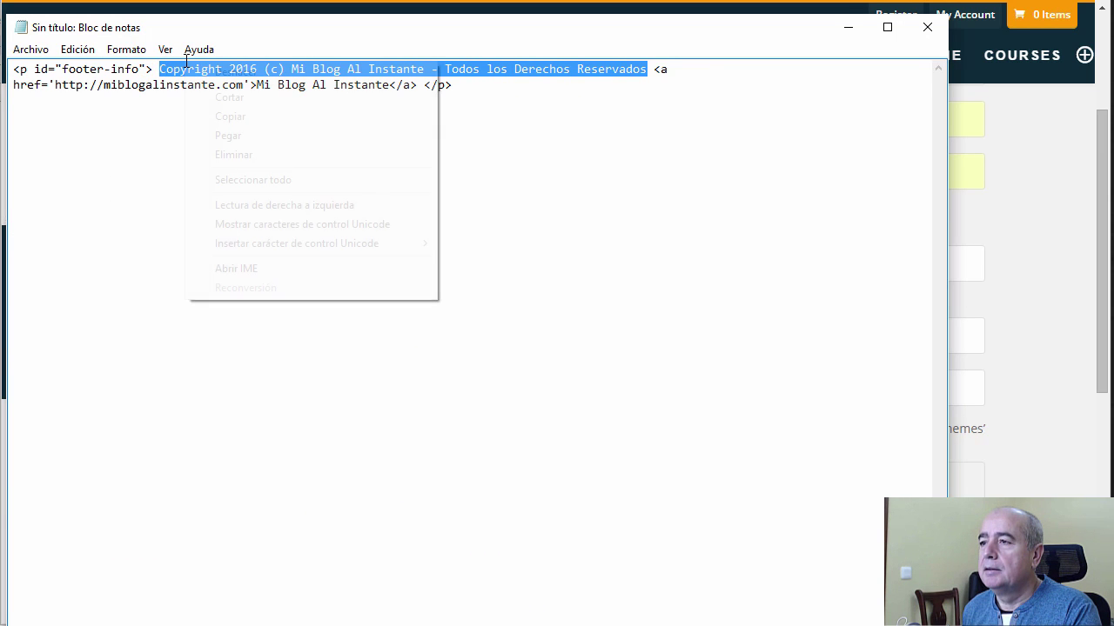
{"action": "left_click", "coordinate": [242, 118]}
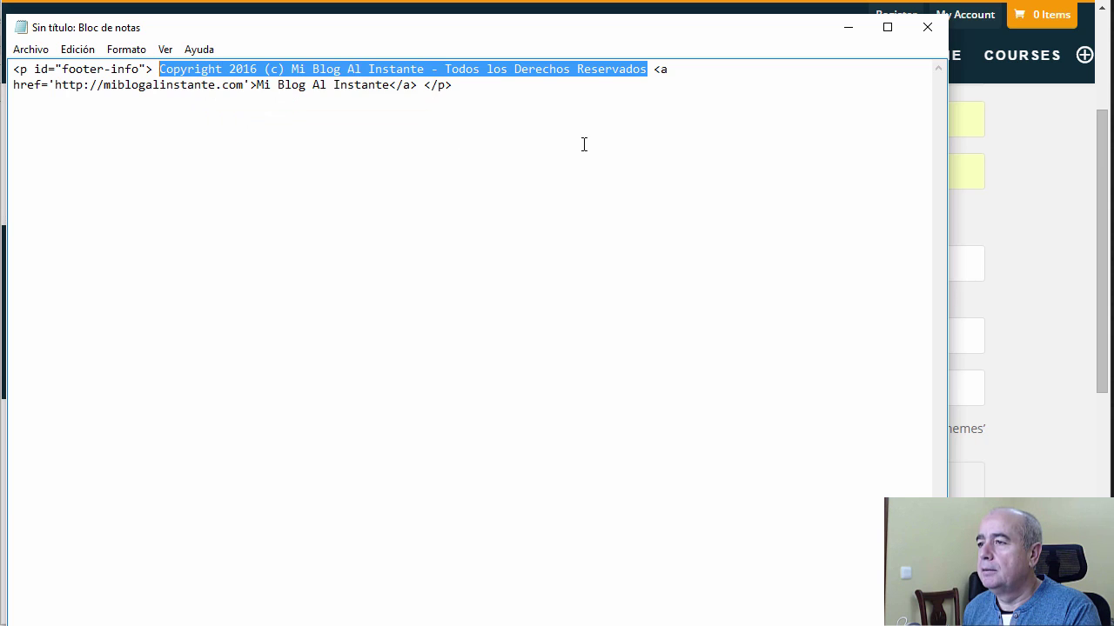
{"action": "left_click", "coordinate": [1047, 204]}
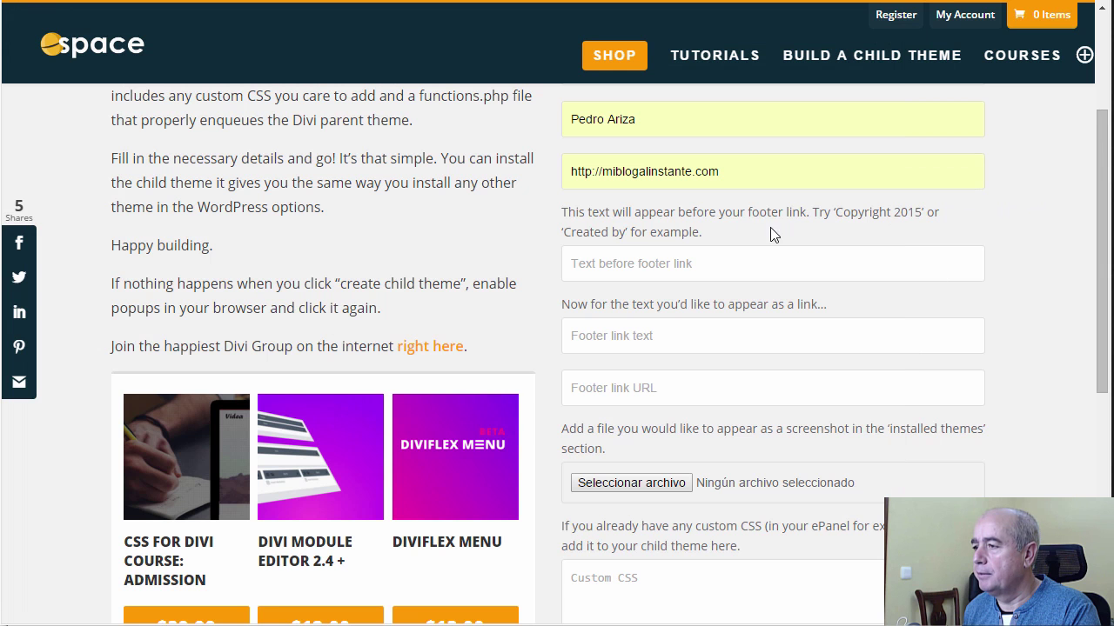
{"action": "right_click", "coordinate": [593, 259]}
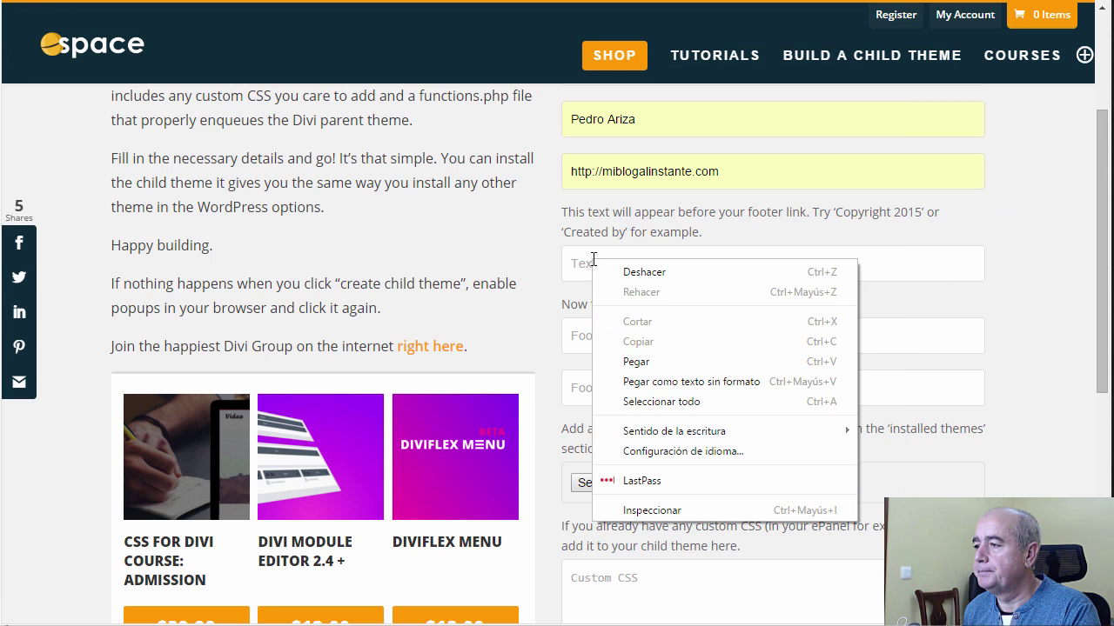
{"action": "left_click", "coordinate": [637, 359]}
{"action": "left_click", "coordinate": [576, 335]}
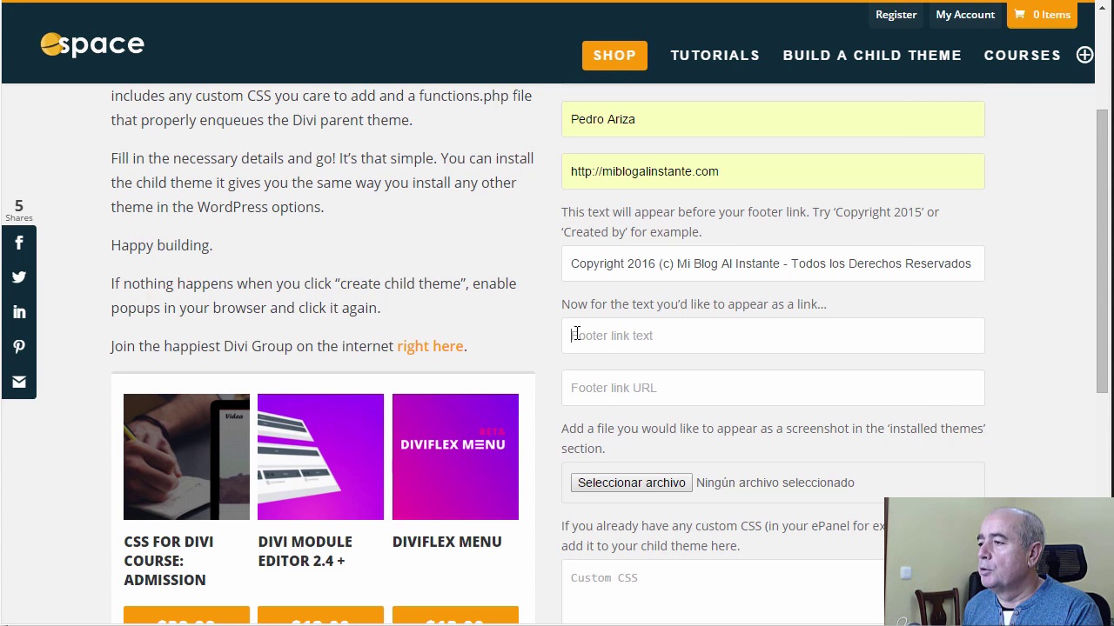
{"action": "left_click", "coordinate": [693, 335]}
{"action": "left_click", "coordinate": [613, 374]}
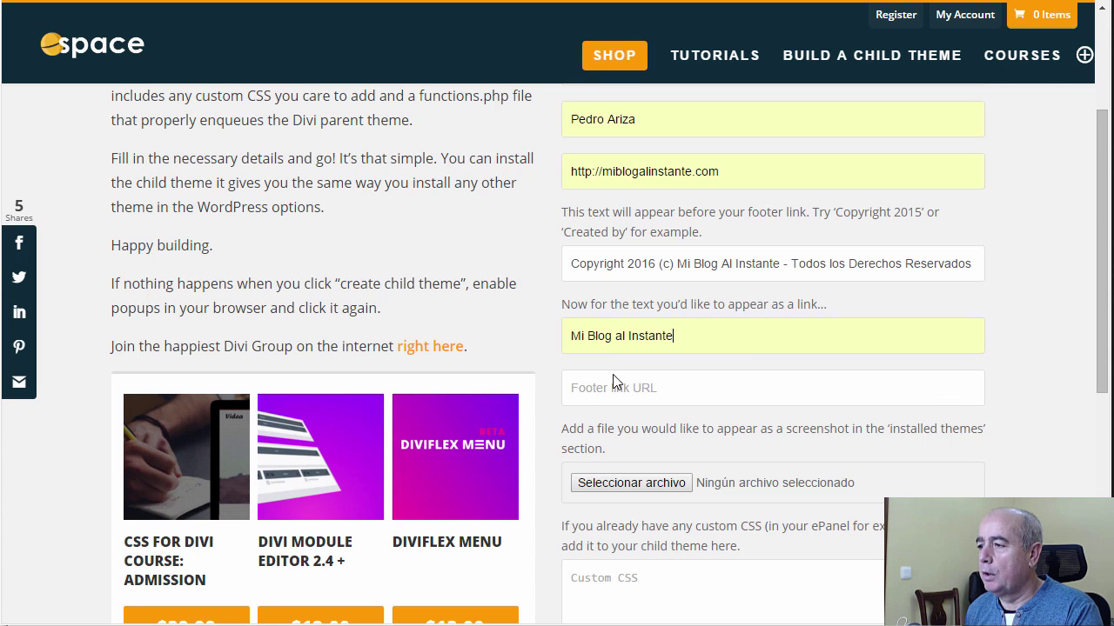
{"action": "left_click", "coordinate": [613, 388]}
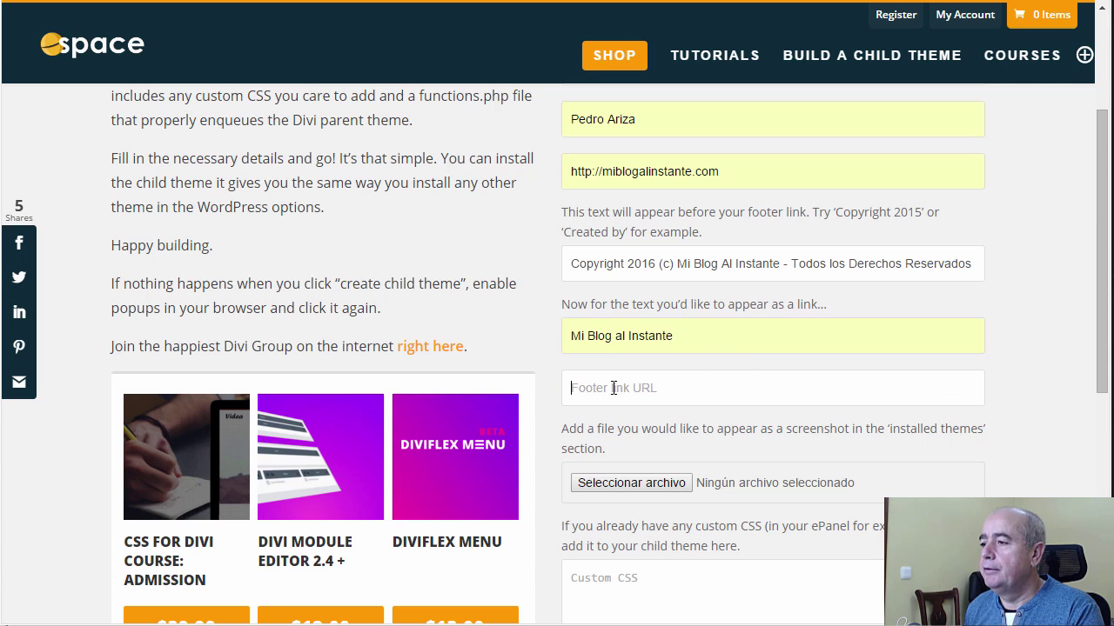
{"action": "left_click", "coordinate": [613, 388]}
{"action": "left_click", "coordinate": [613, 419]}
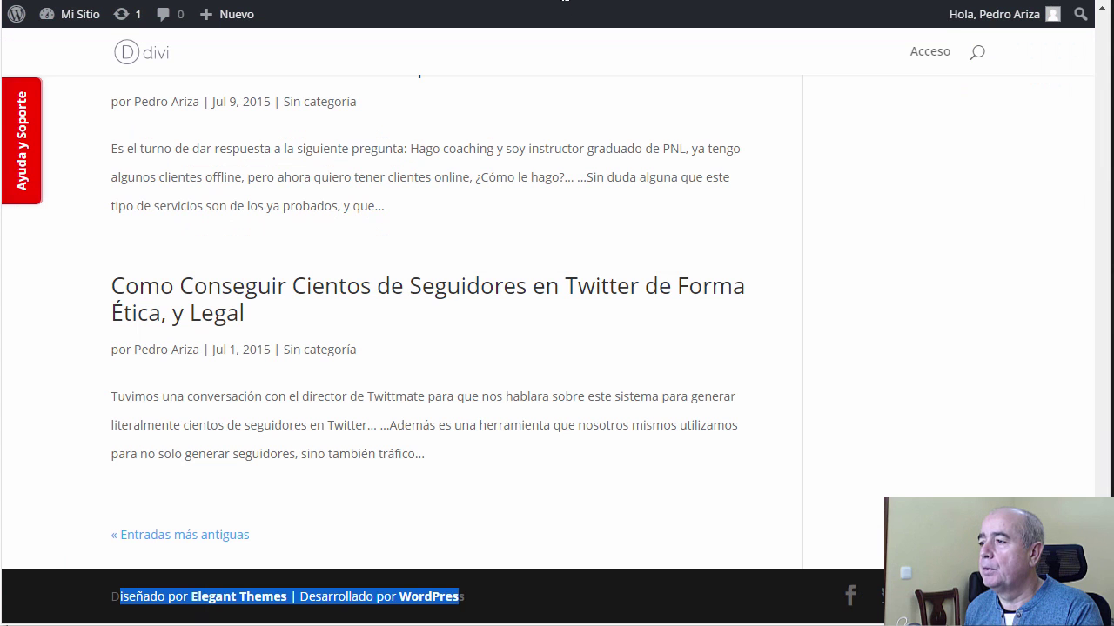
{"action": "left_click", "coordinate": [549, 586]}
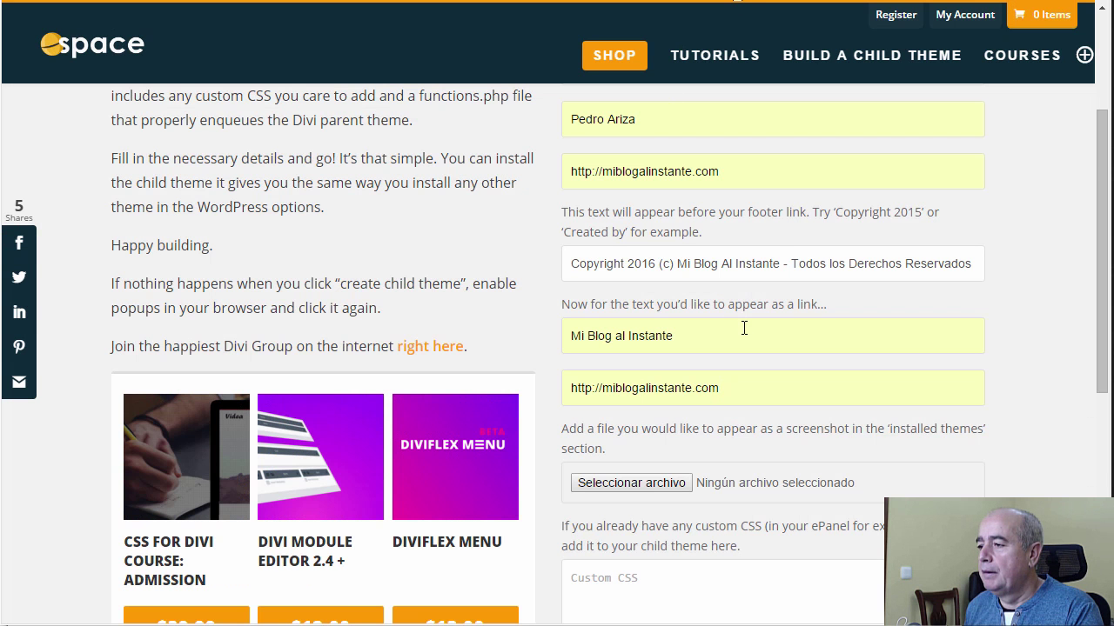
- Start choosing a theme screenshot file and browse to the Images folder inside Documentos > Mi Blog al Instante
{"action": "scroll", "coordinate": [743, 326], "scroll_direction": "down", "scroll_amount": 3}
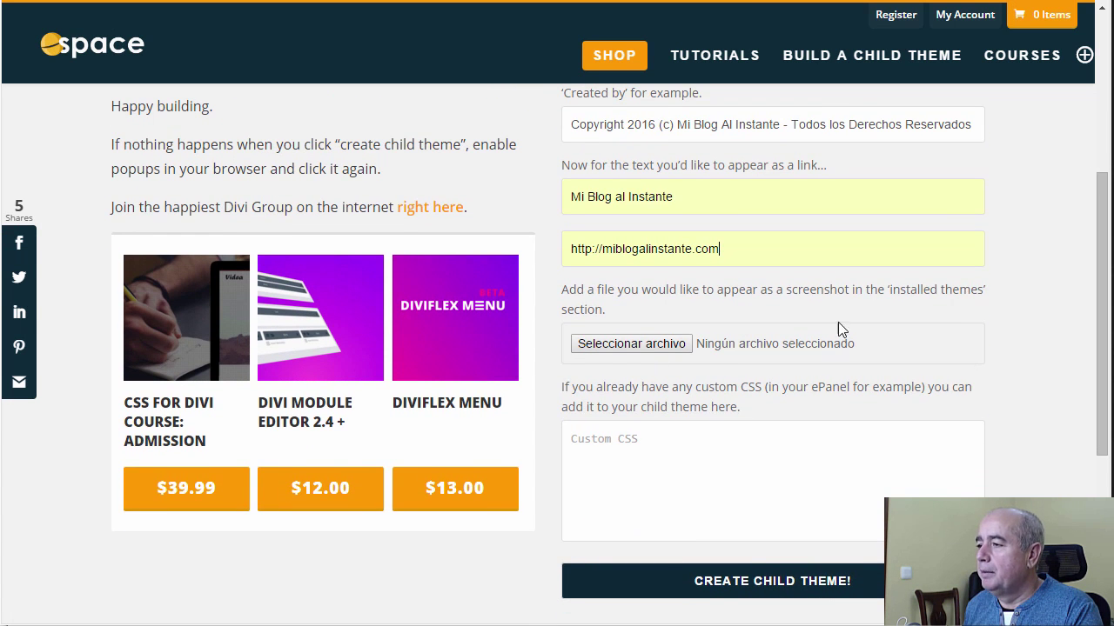
{"action": "left_click", "coordinate": [661, 347]}
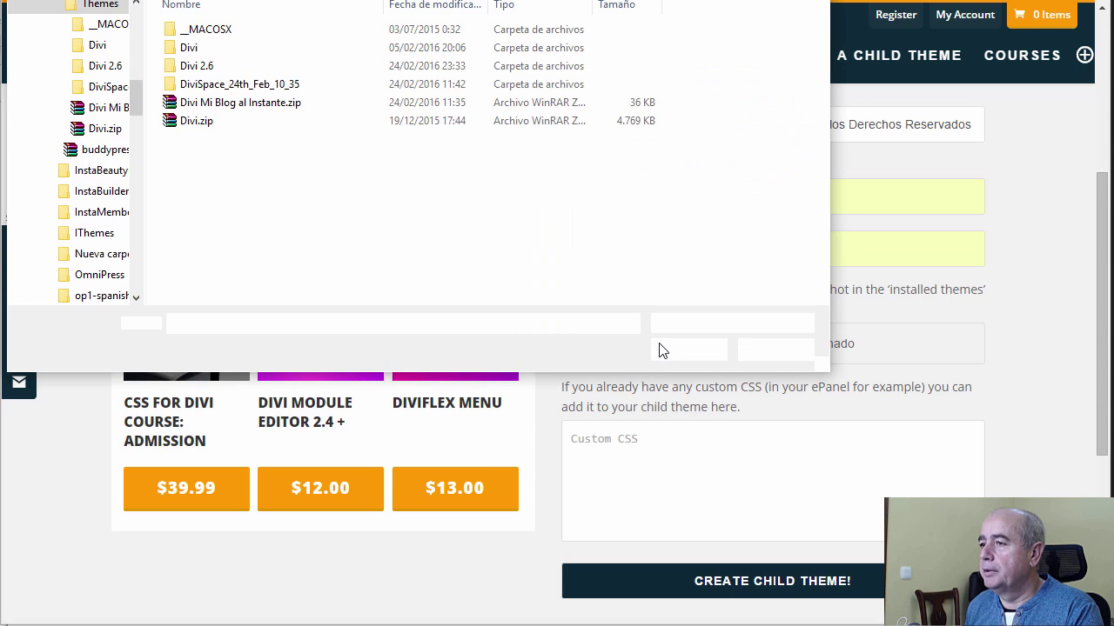
{"action": "scroll", "coordinate": [139, 94], "scroll_direction": "up", "scroll_amount": 10}
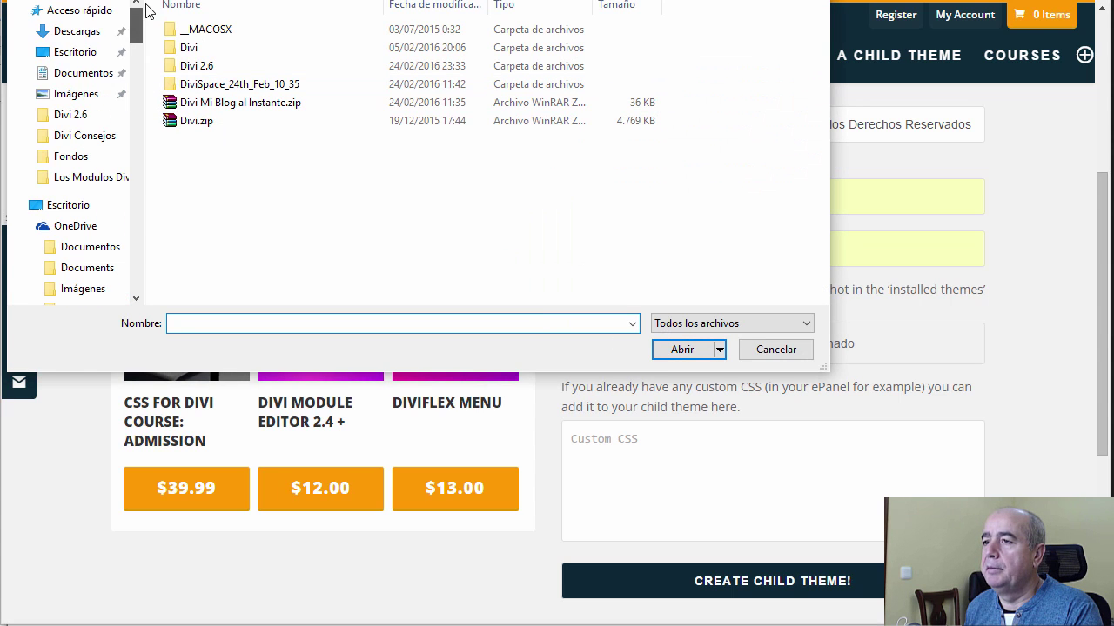
{"action": "left_click", "coordinate": [80, 73]}
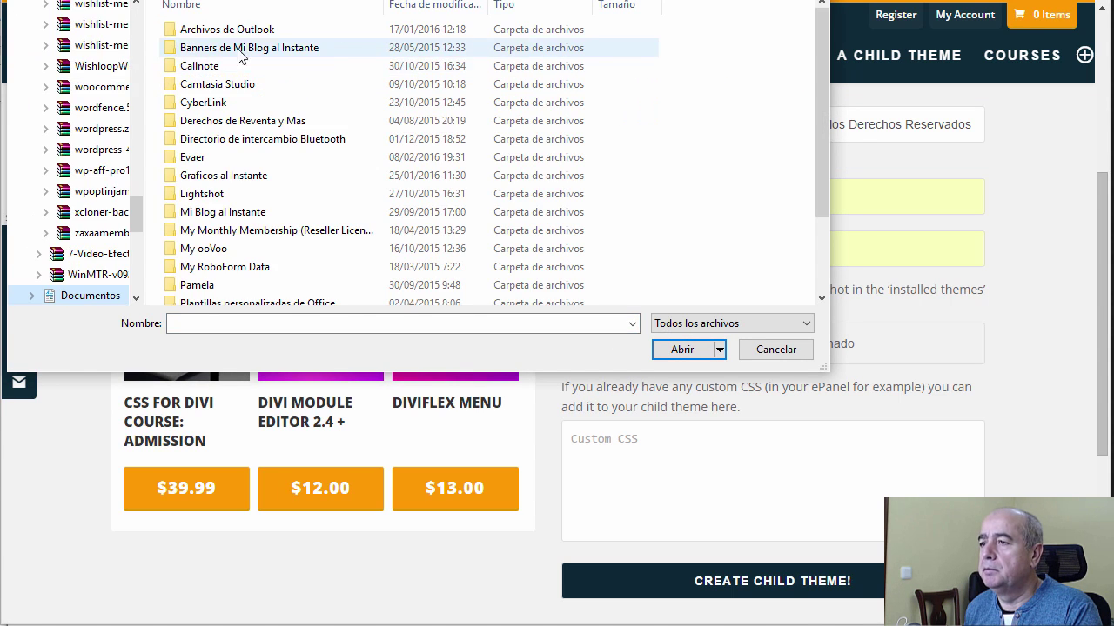
{"action": "left_click", "coordinate": [222, 215]}
{"action": "double_click", "coordinate": [221, 215]}
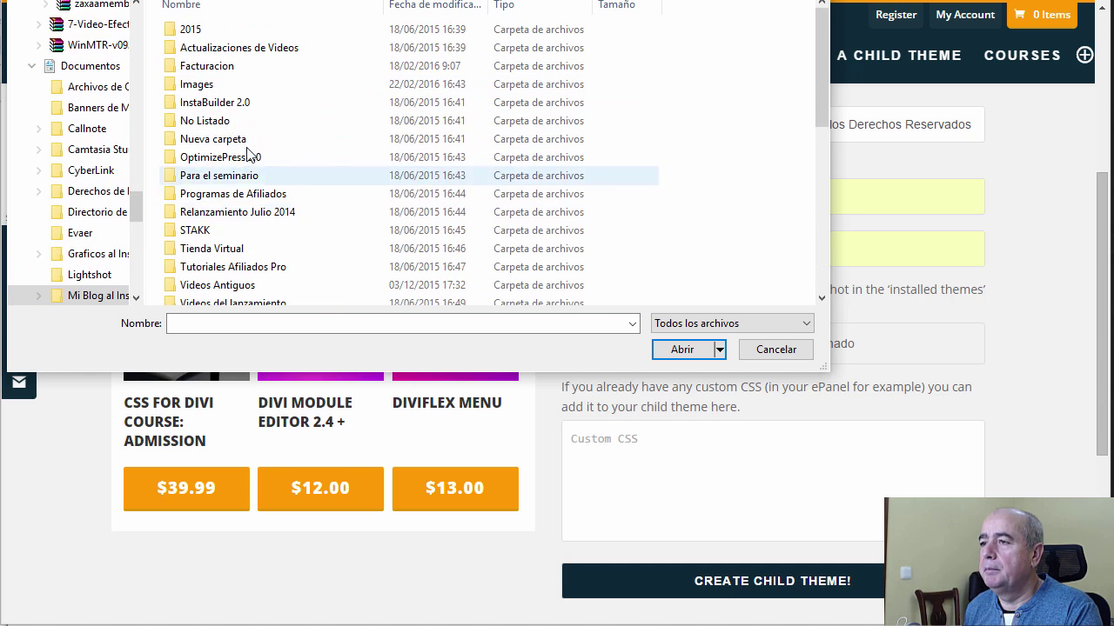
{"action": "double_click", "coordinate": [215, 82]}
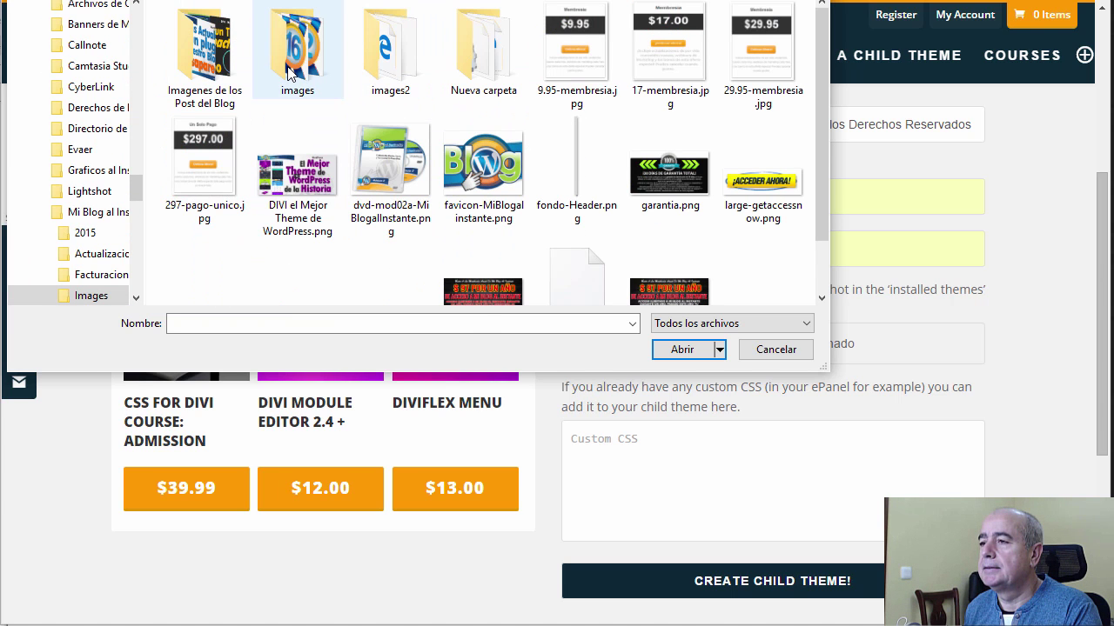
- Select pack-dvd-500x355px-MiBlogalInstante.png from the images2 > JPG folder as the child theme's screenshot
{"action": "double_click", "coordinate": [298, 95]}
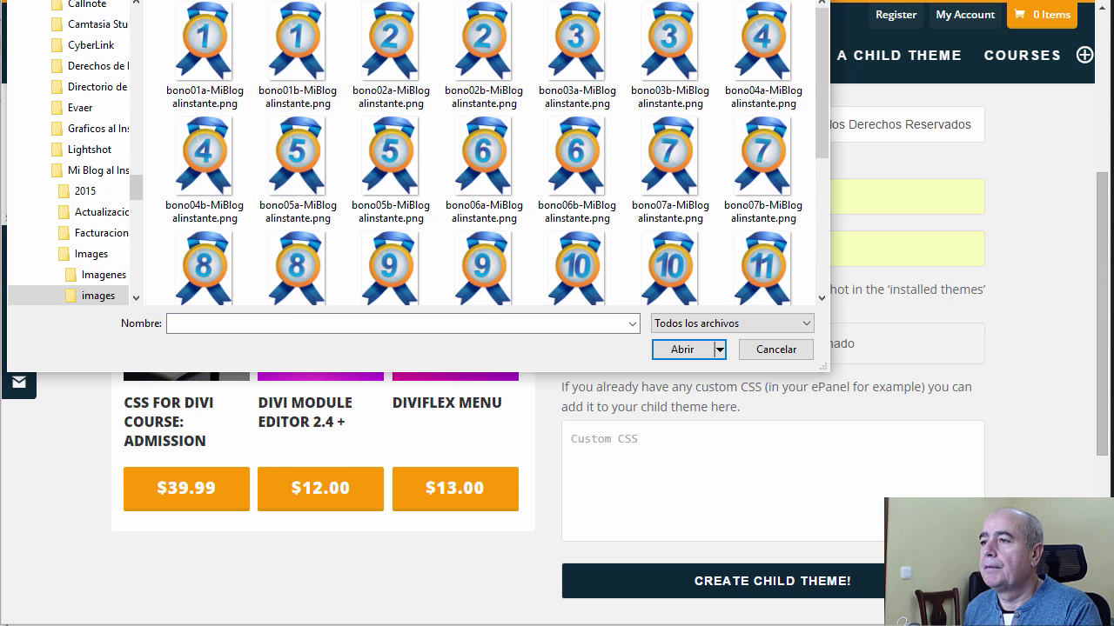
{"action": "key", "text": "alt+Up"}
{"action": "double_click", "coordinate": [383, 54]}
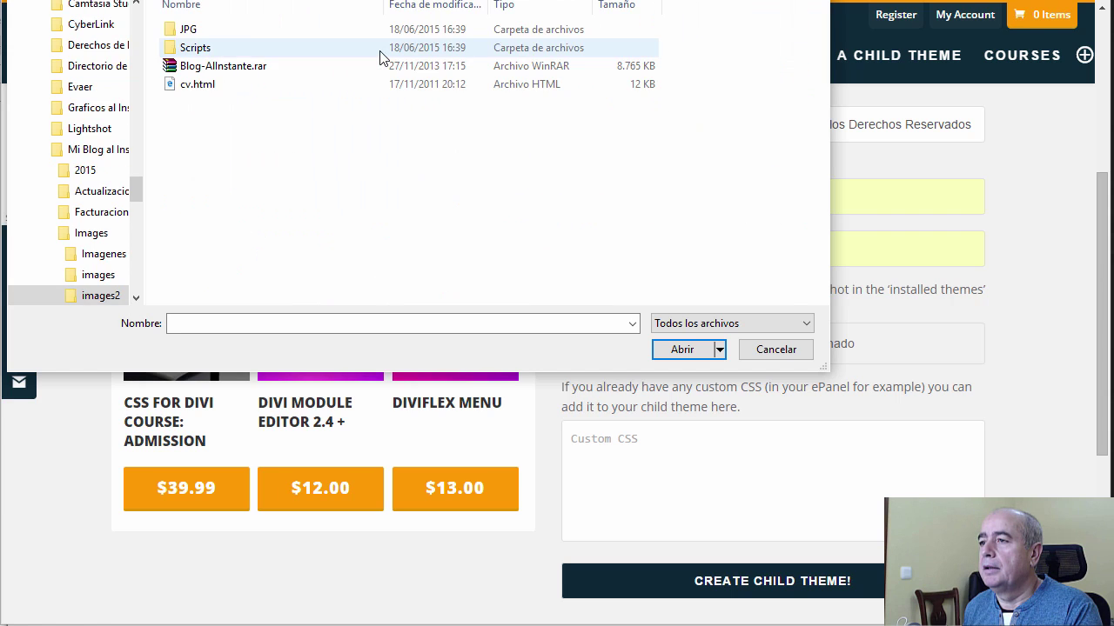
{"action": "double_click", "coordinate": [206, 31]}
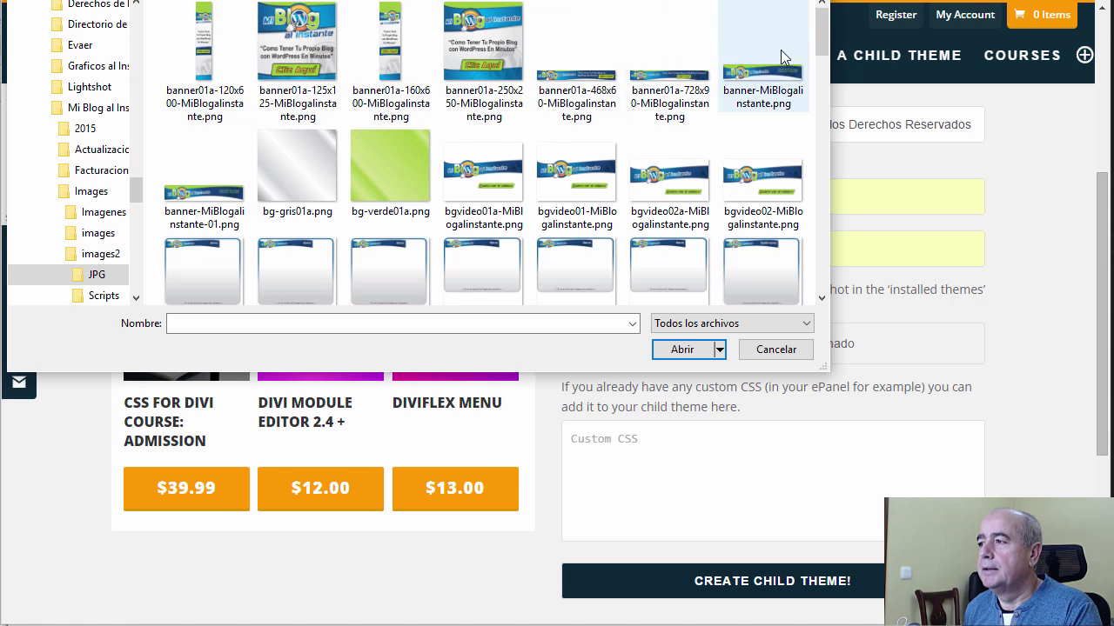
{"action": "left_click_drag", "start_coordinate": [822, 30], "coordinate": [799, 243]}
{"action": "left_click", "coordinate": [763, 182]}
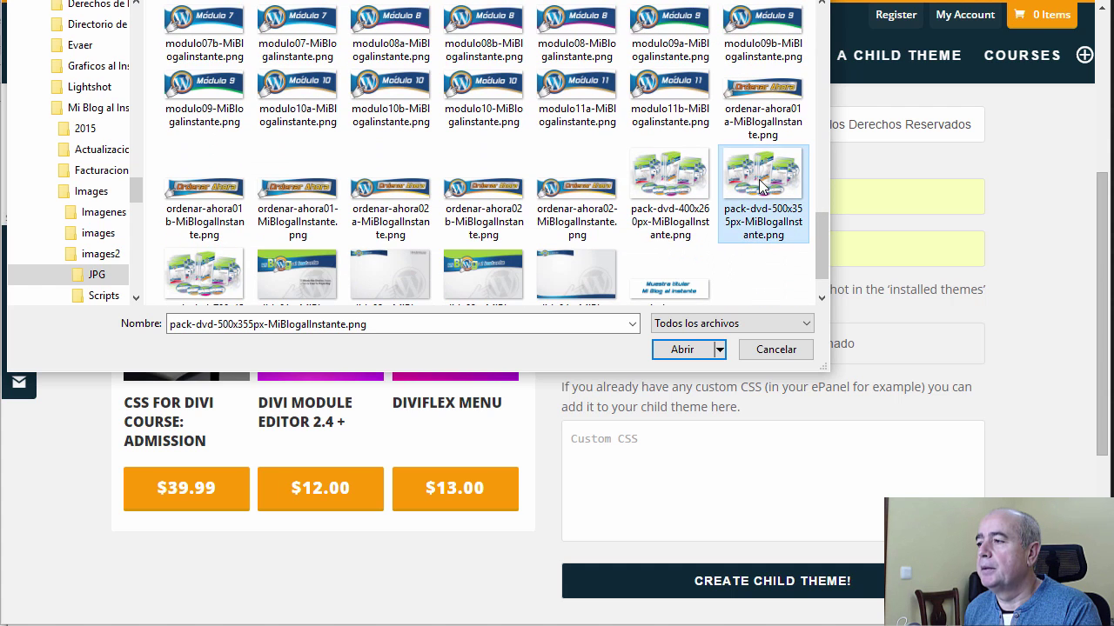
{"action": "left_click", "coordinate": [682, 346]}
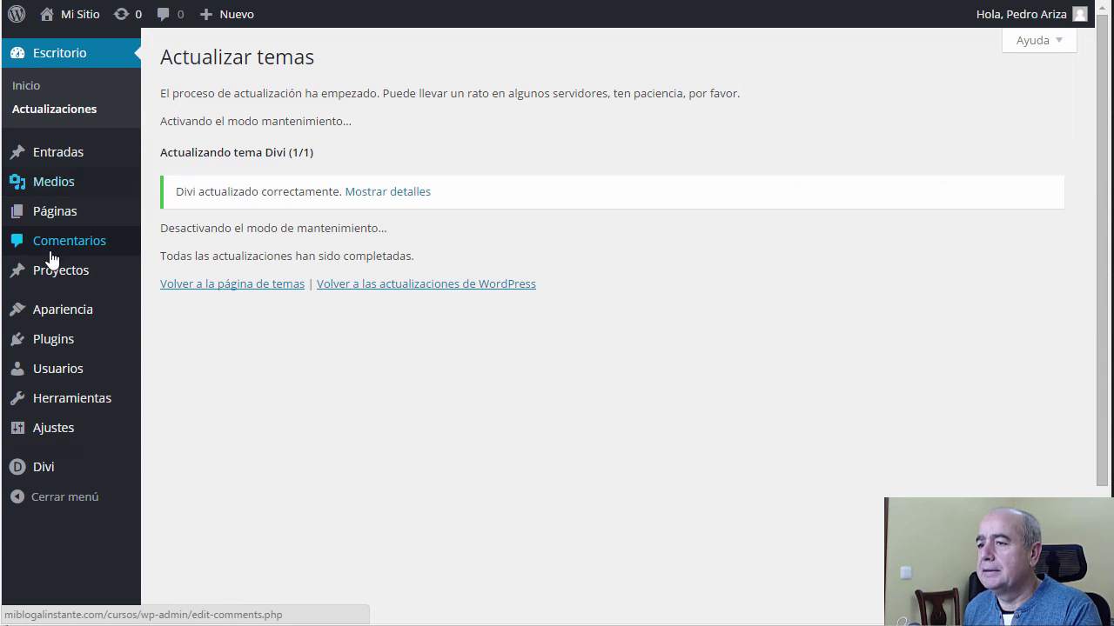
- Switch to the WordPress dashboard and open the installed themes page
{"action": "mouse_move", "coordinate": [43, 311]}
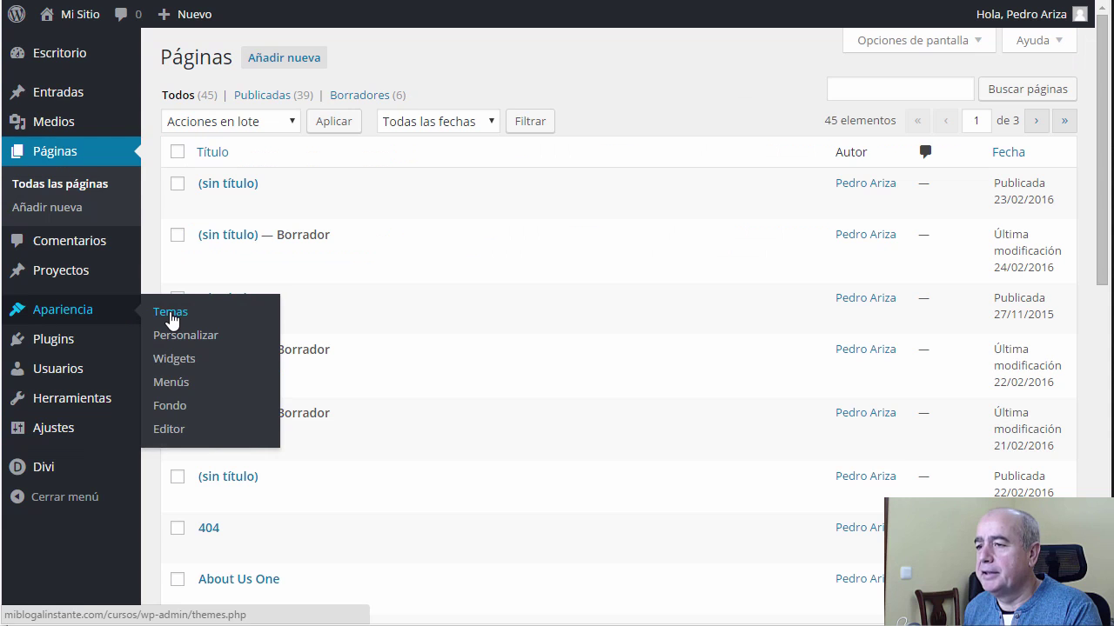
{"action": "left_click", "coordinate": [168, 313]}
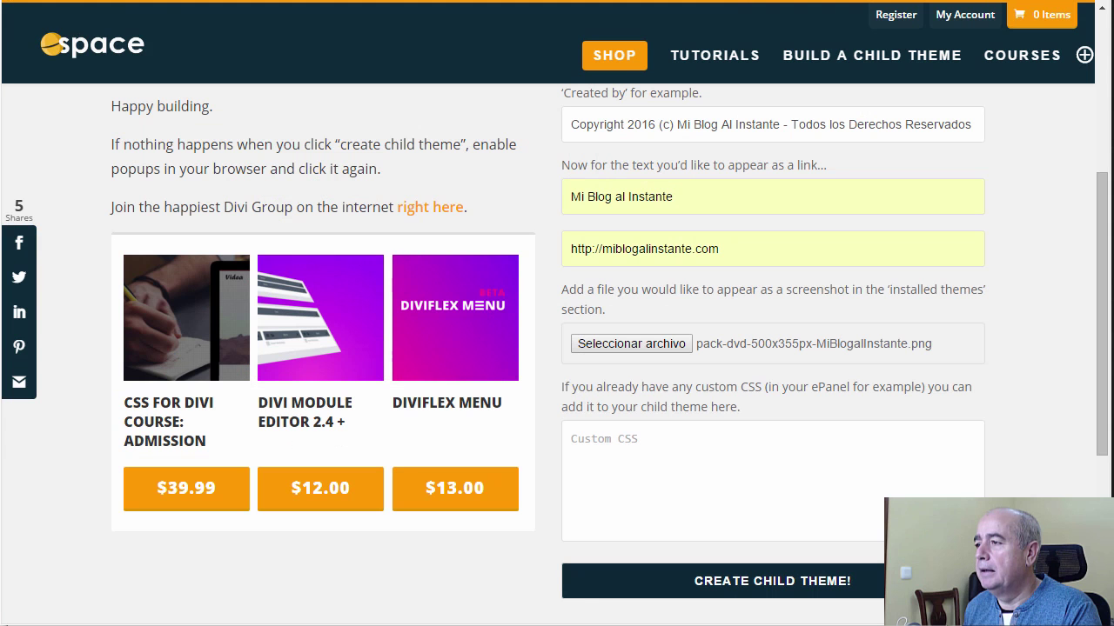
- Generate the child theme on the Divi Space form and save it as DiviSpace_25th_Feb_09_32.zip in the Divi 2.6 folder
{"action": "scroll", "coordinate": [647, 286], "scroll_direction": "down", "scroll_amount": 3}
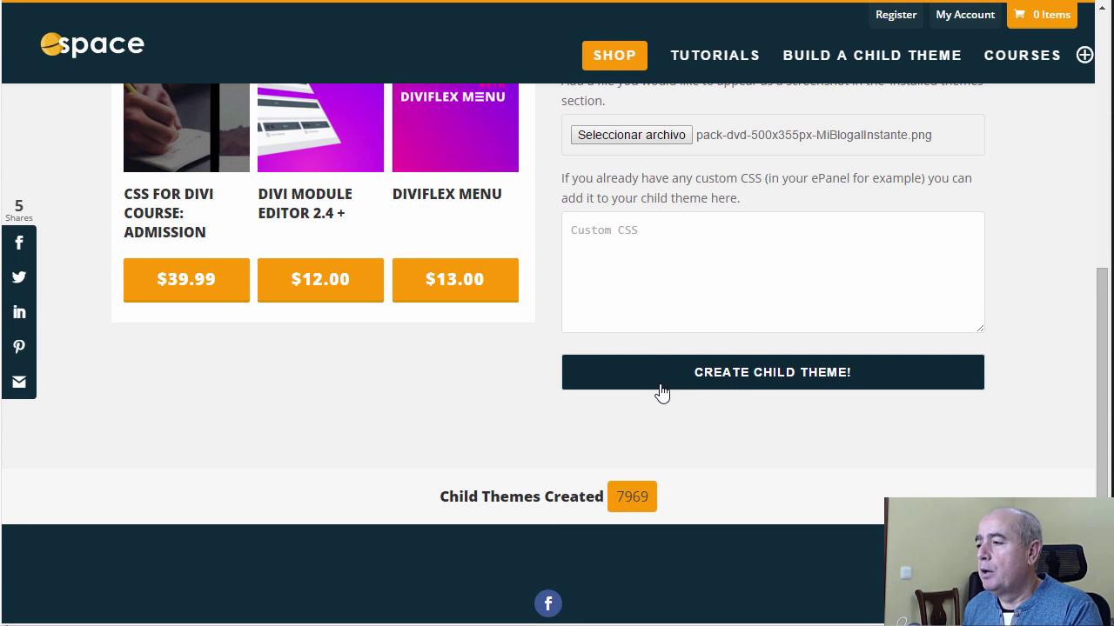
{"action": "left_click", "coordinate": [783, 374]}
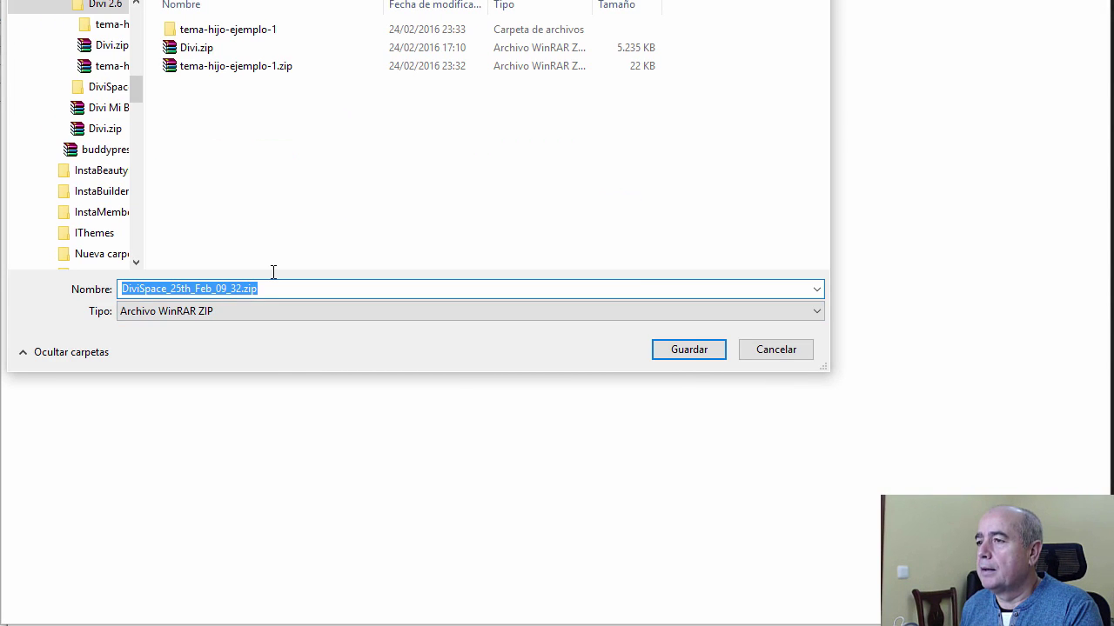
{"action": "key", "text": "Return"}
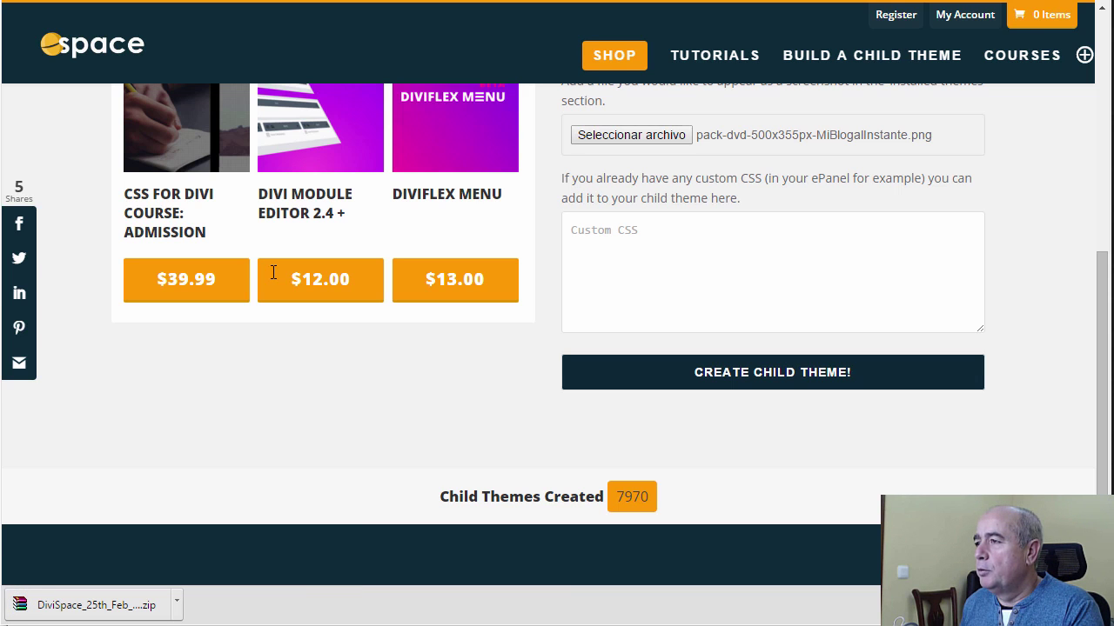
- Return to the WordPress themes page and open the form for uploading a new theme as a zip
{"action": "key", "text": "ctrl+Tab"}
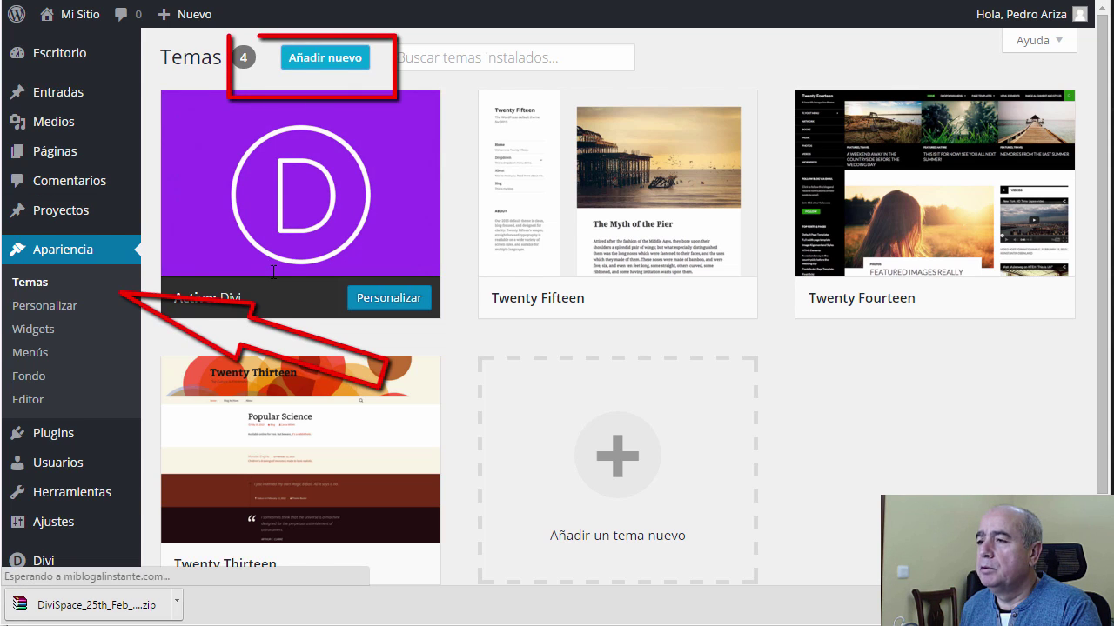
{"action": "left_click", "coordinate": [325, 57]}
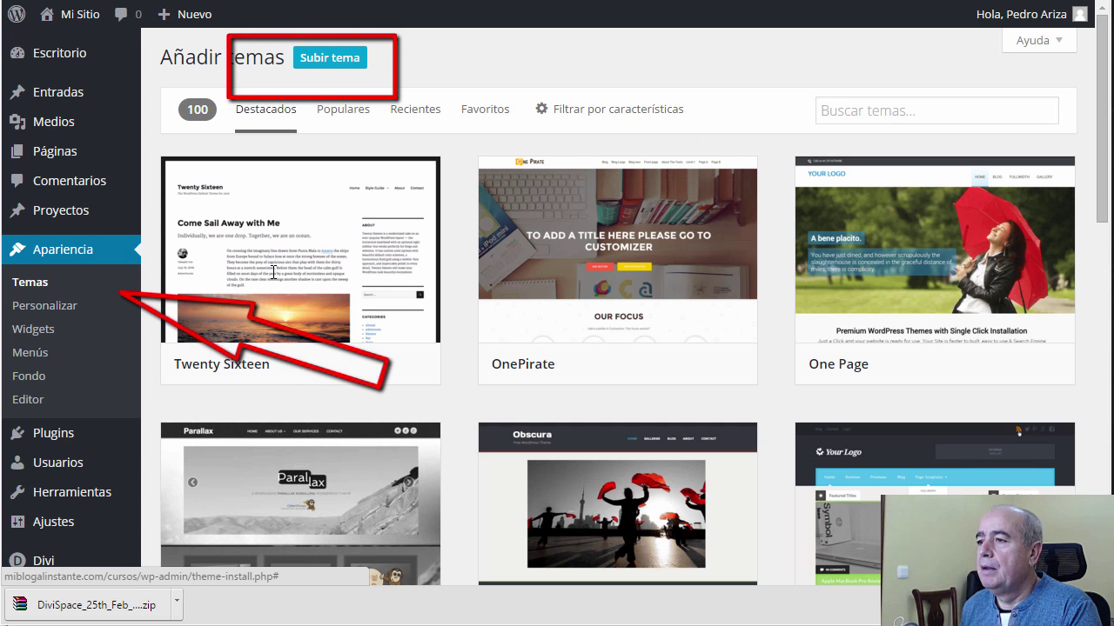
{"action": "mouse_move", "coordinate": [273, 272]}
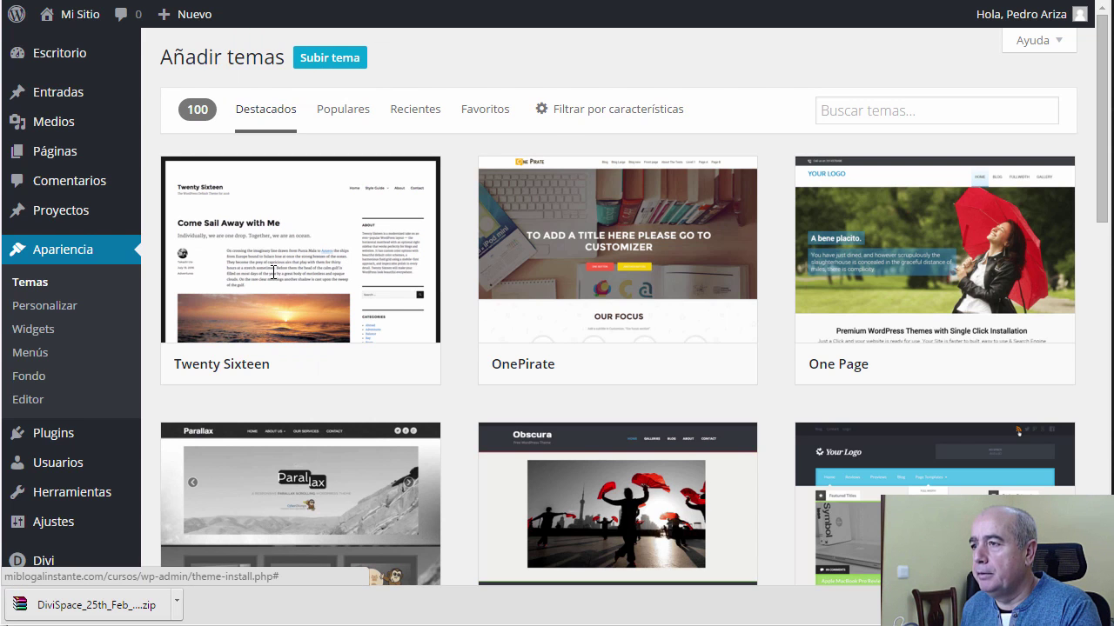
{"action": "key", "text": "Return"}
{"action": "key", "text": "Tab"}
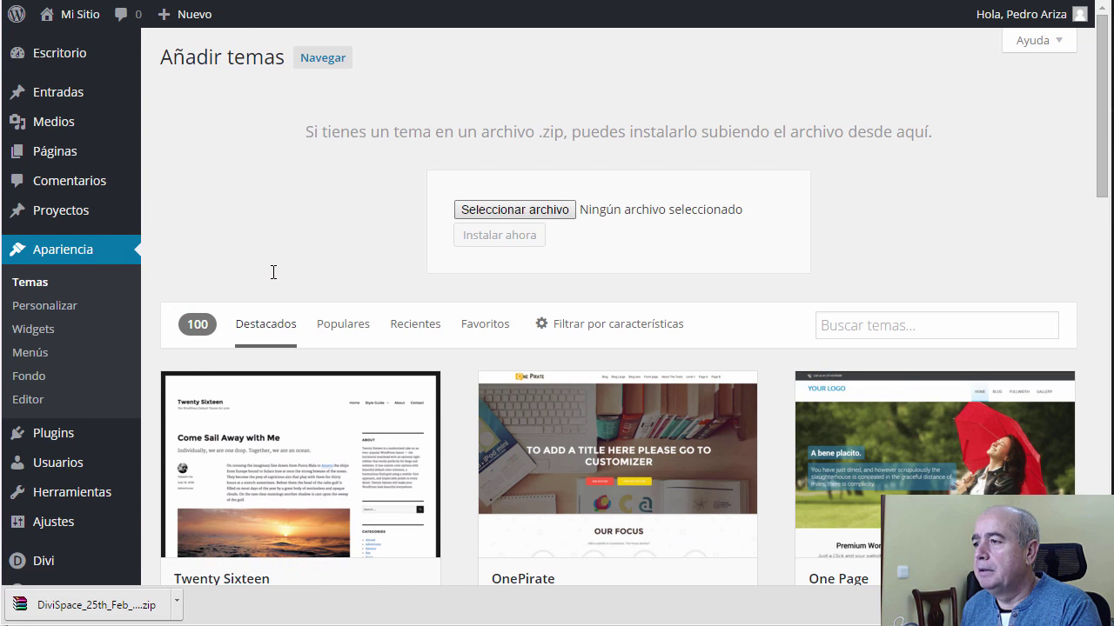
- Choose DiviSpace_25th_Feb_09_32.zip from the Divi 2.6 folder as the theme file to upload
{"action": "key", "text": "Return"}
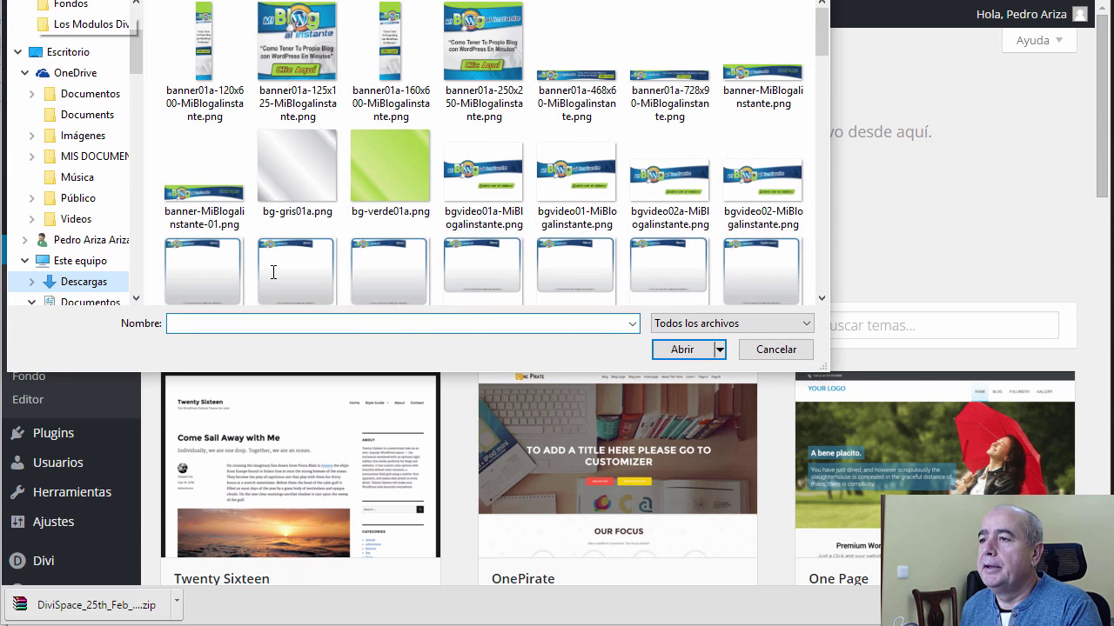
{"action": "key", "text": "Down"}
{"action": "key", "text": "Return"}
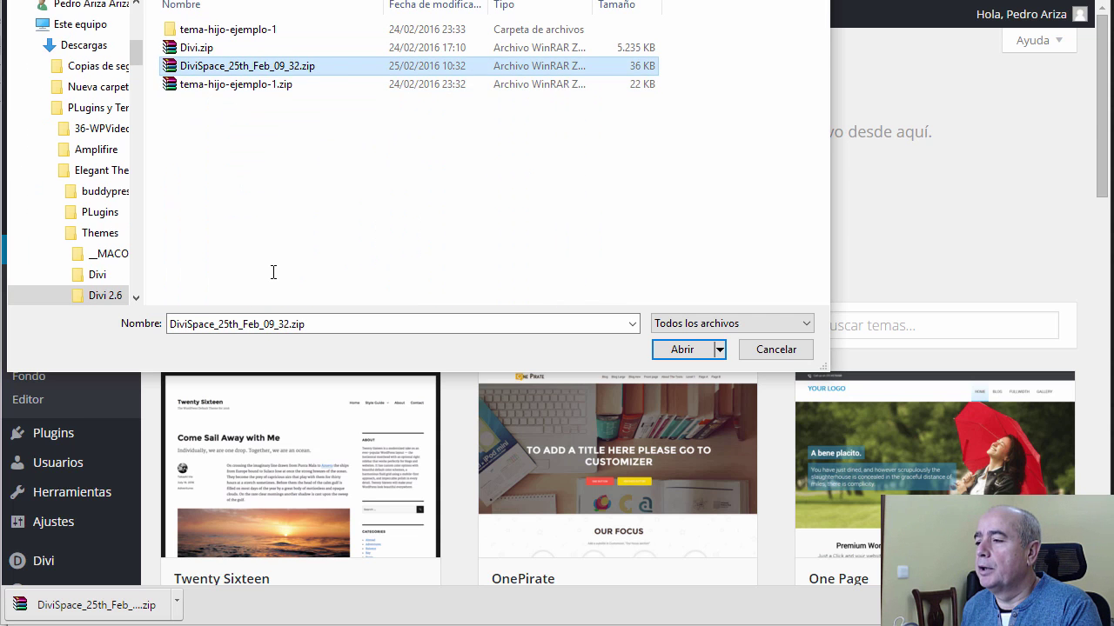
{"action": "key", "text": "Return"}
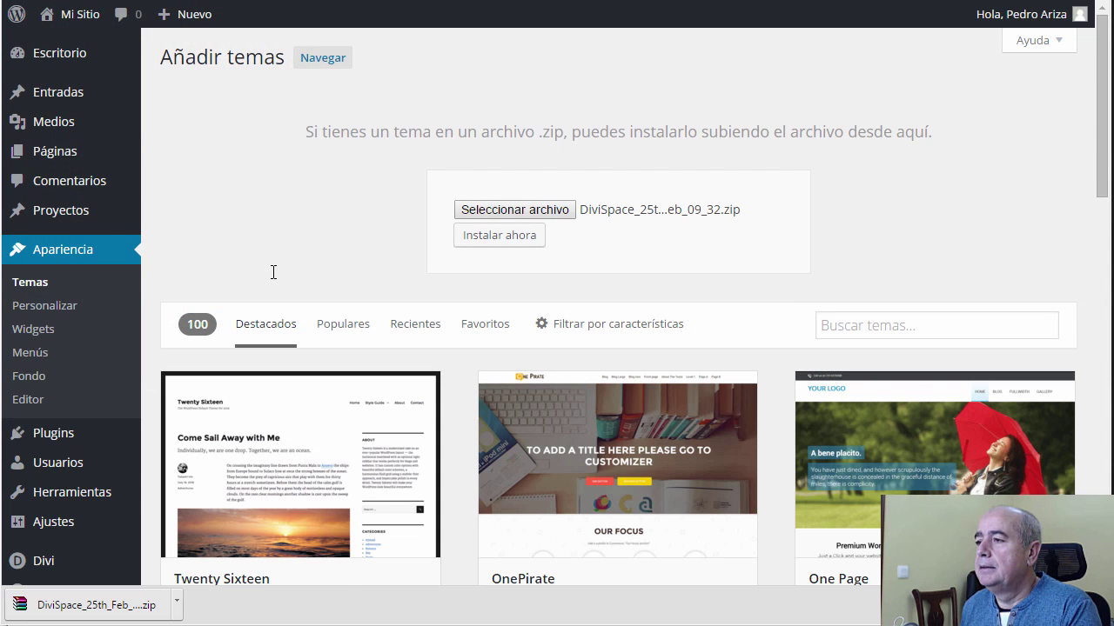
- Install the uploaded child theme and activate it on the site
{"action": "key", "text": "Tab"}
{"action": "key", "text": "Return"}
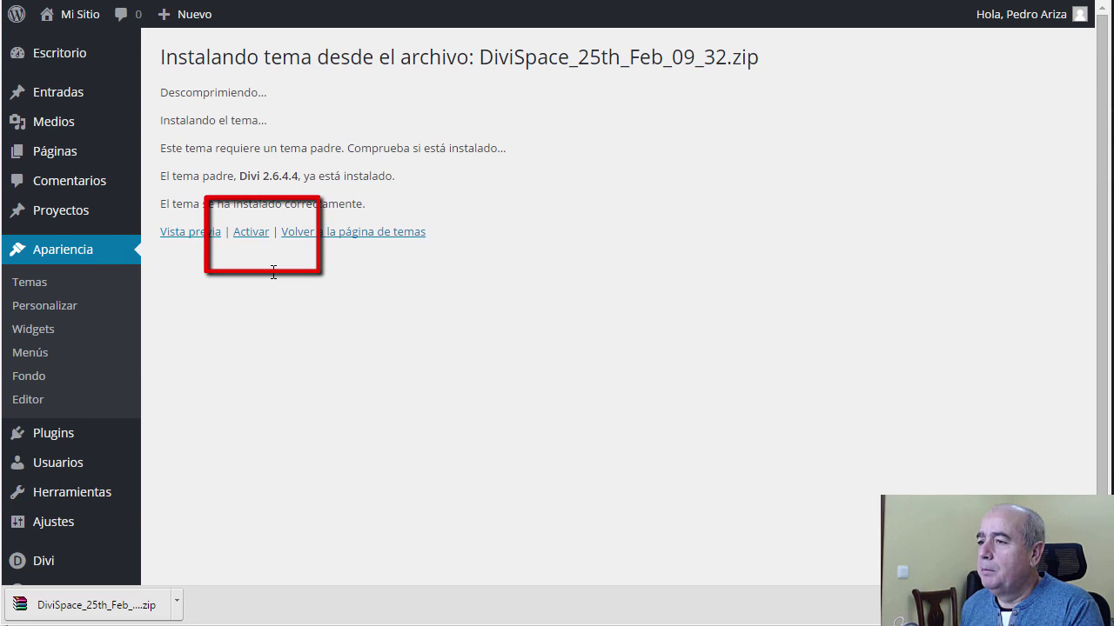
{"action": "key", "text": "Tab"}
{"action": "key", "text": "Return"}
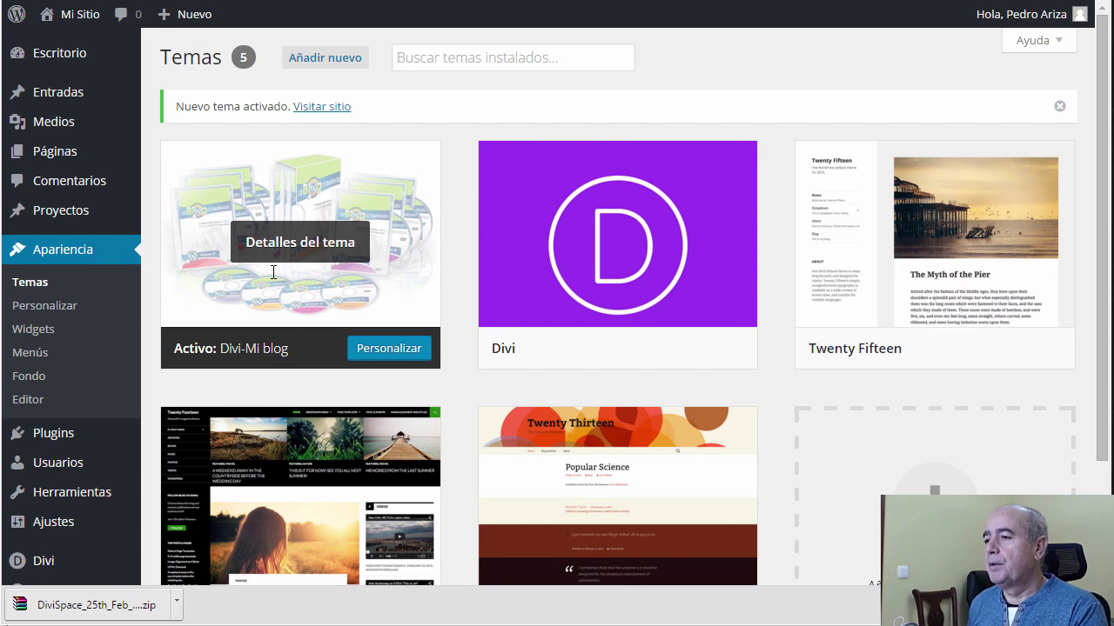
- Examine the child theme's style.css and template files in the theme editor, and return to the themes page
{"action": "key", "text": "Tab"}
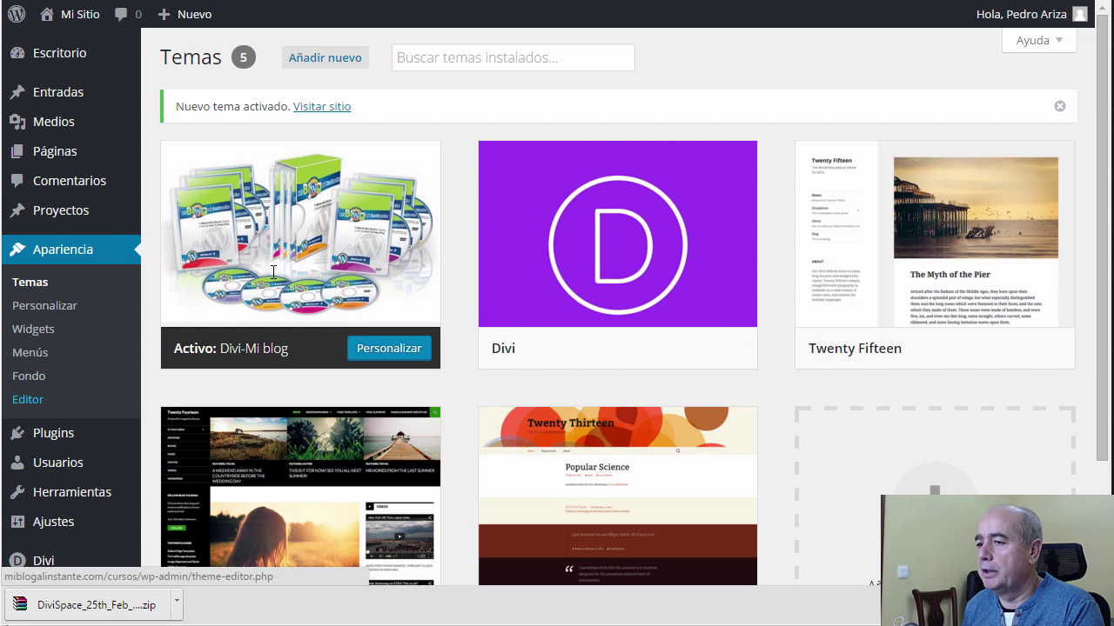
{"action": "left_click", "coordinate": [28, 399]}
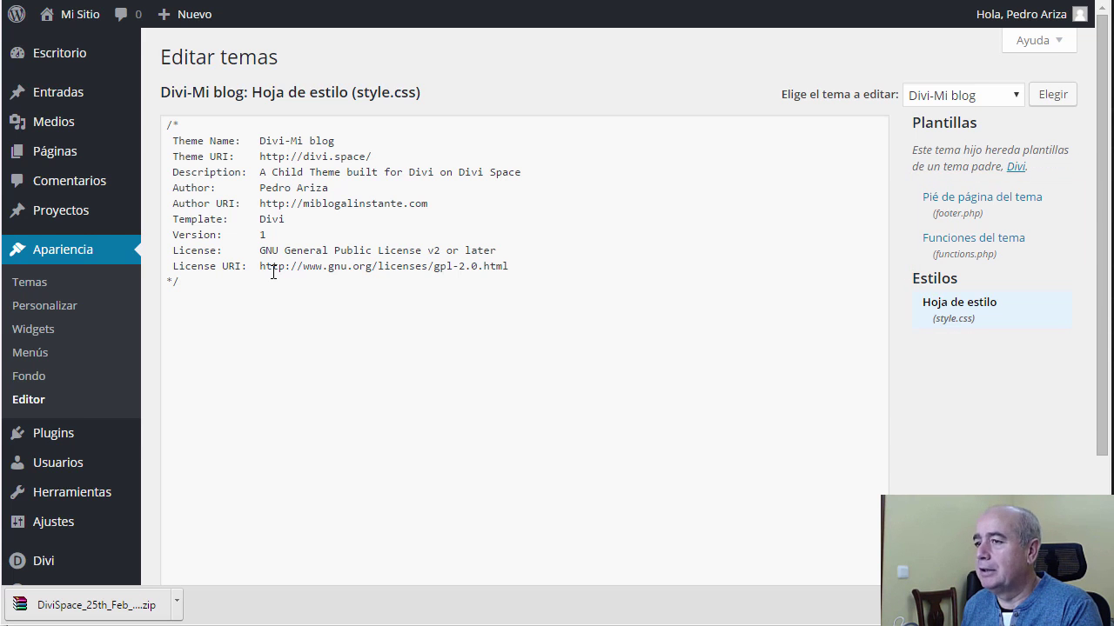
{"action": "left_click", "coordinate": [30, 281]}
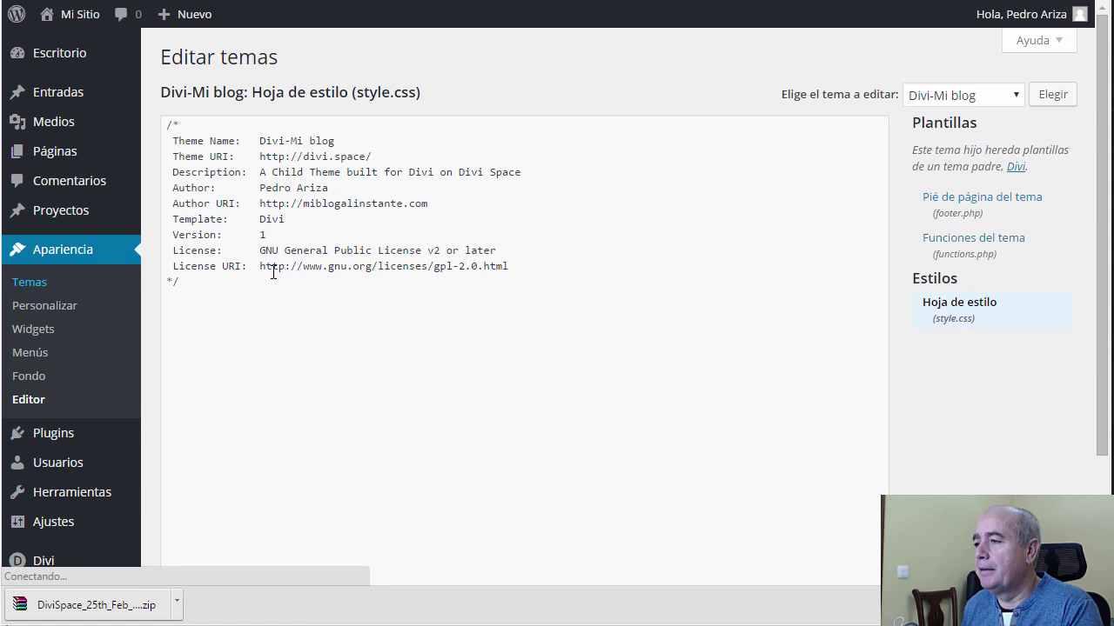